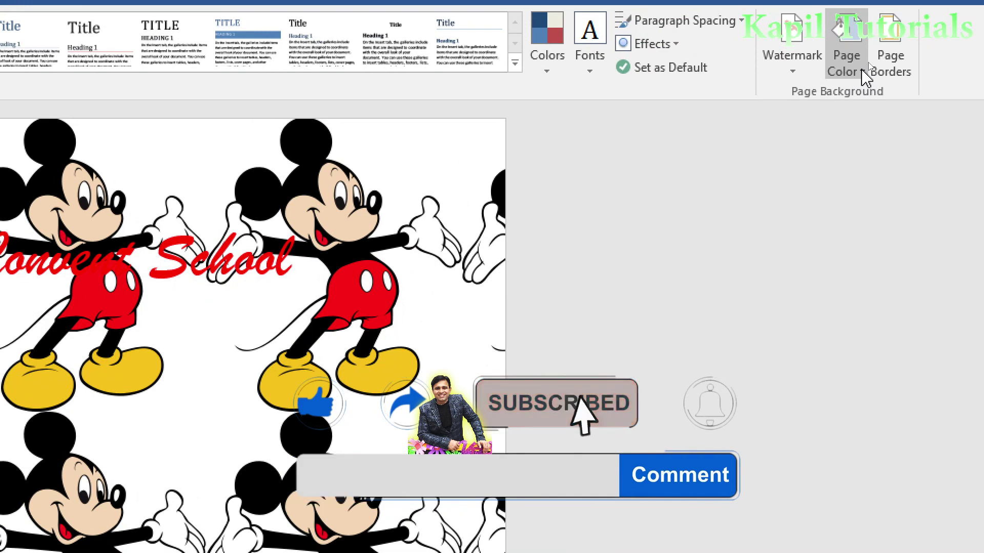
Fill the page background with the first horizontal variant of the Desert preset gradient.
{"action": "left_click", "coordinate": [864, 65]}
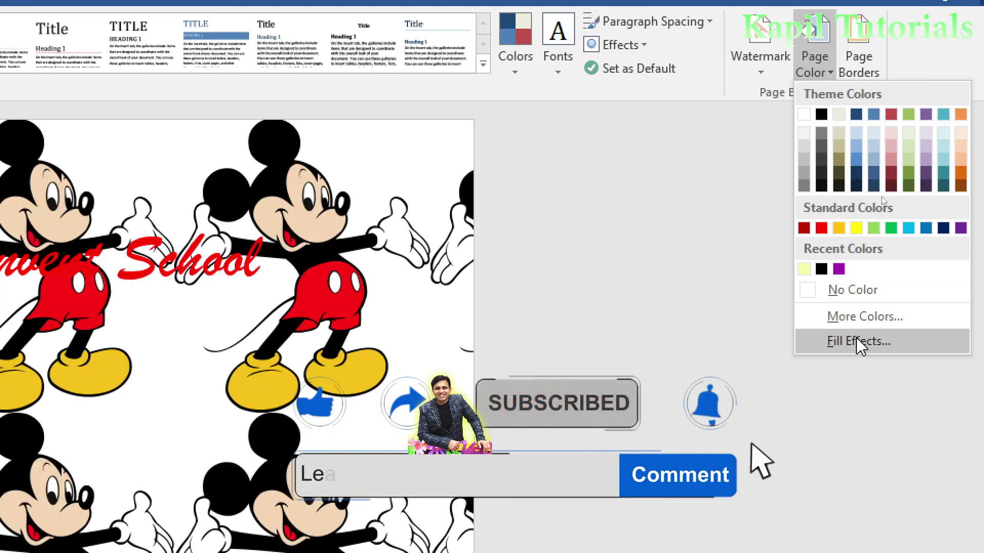
{"action": "left_click", "coordinate": [890, 341]}
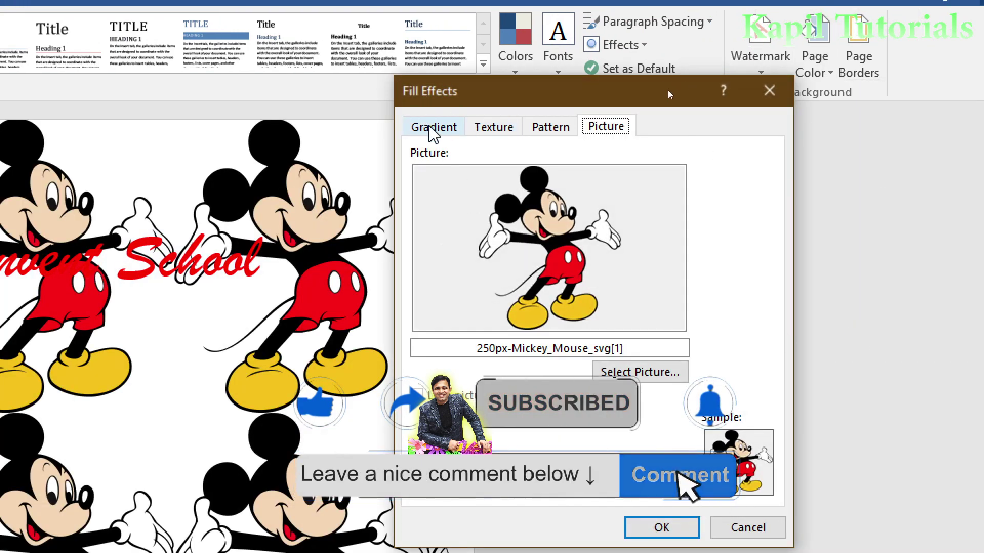
{"action": "left_click", "coordinate": [432, 128]}
{"action": "left_click", "coordinate": [425, 213]}
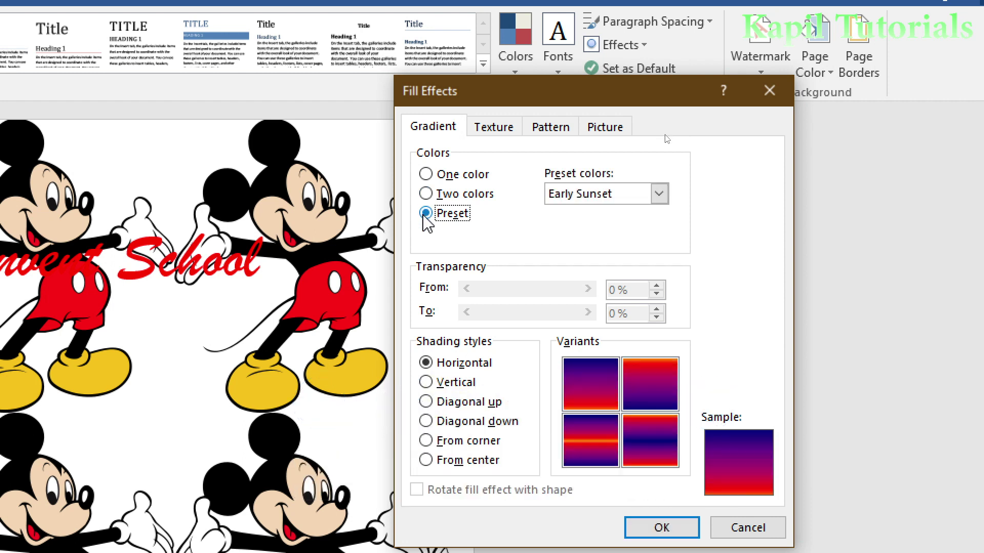
{"action": "left_click", "coordinate": [659, 195]}
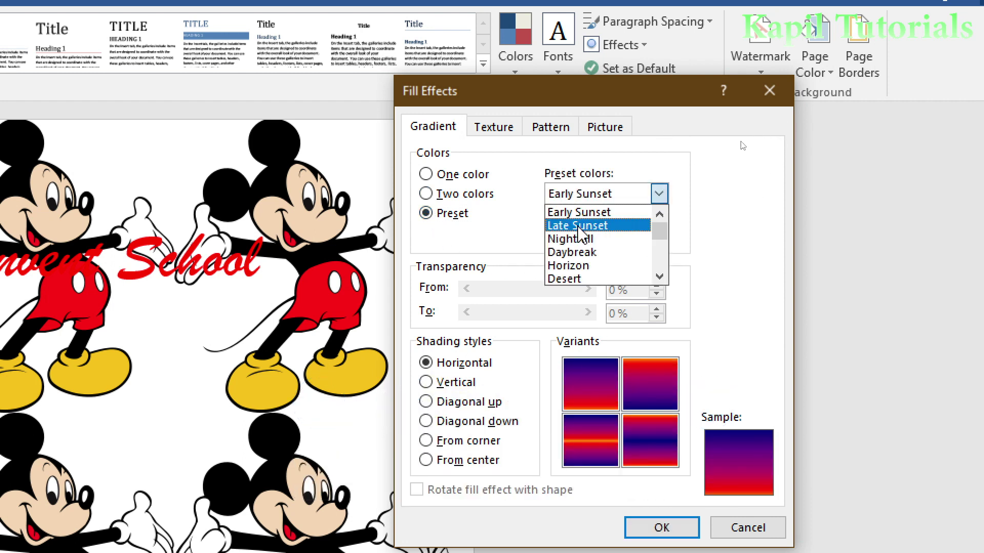
{"action": "left_click", "coordinate": [589, 279]}
{"action": "left_click", "coordinate": [588, 379]}
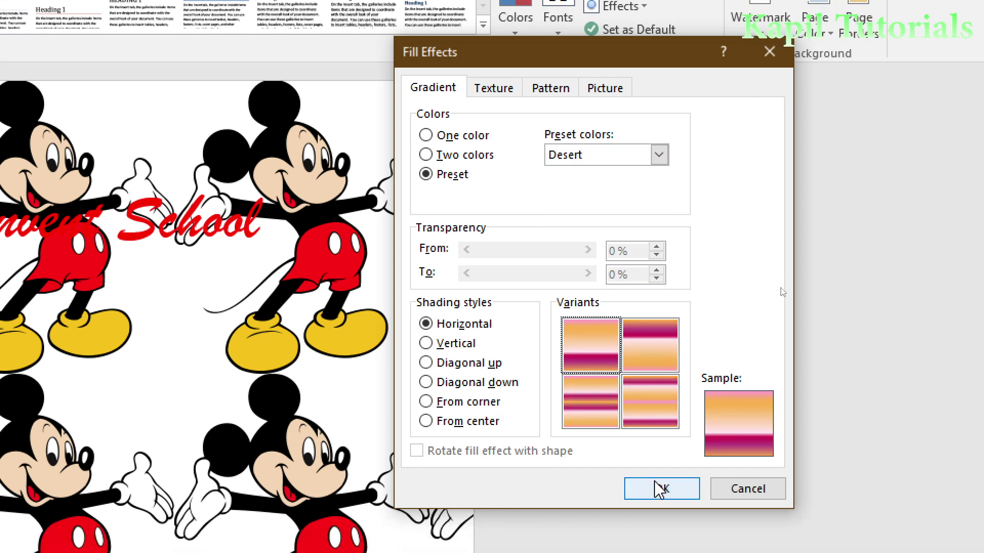
{"action": "left_click", "coordinate": [659, 493]}
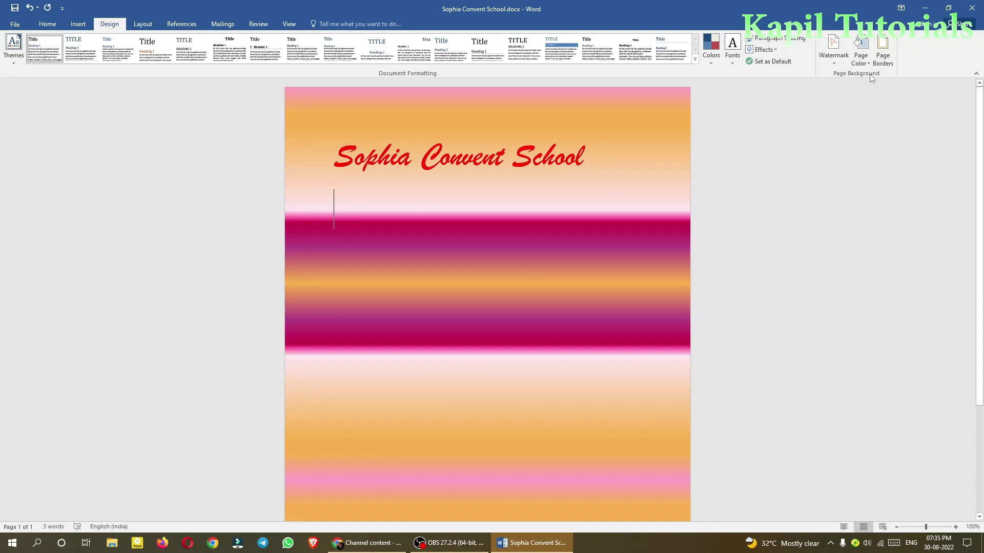
Add the 31 pt green Christmas-tree art border around the whole page.
{"action": "left_click", "coordinate": [884, 54]}
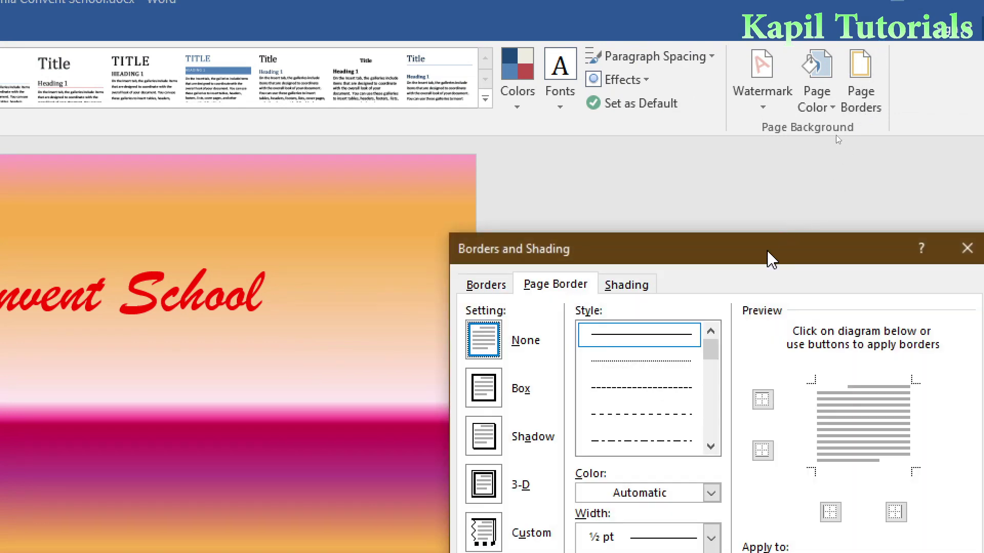
{"action": "left_click_drag", "start_coordinate": [771, 258], "coordinate": [563, 76]}
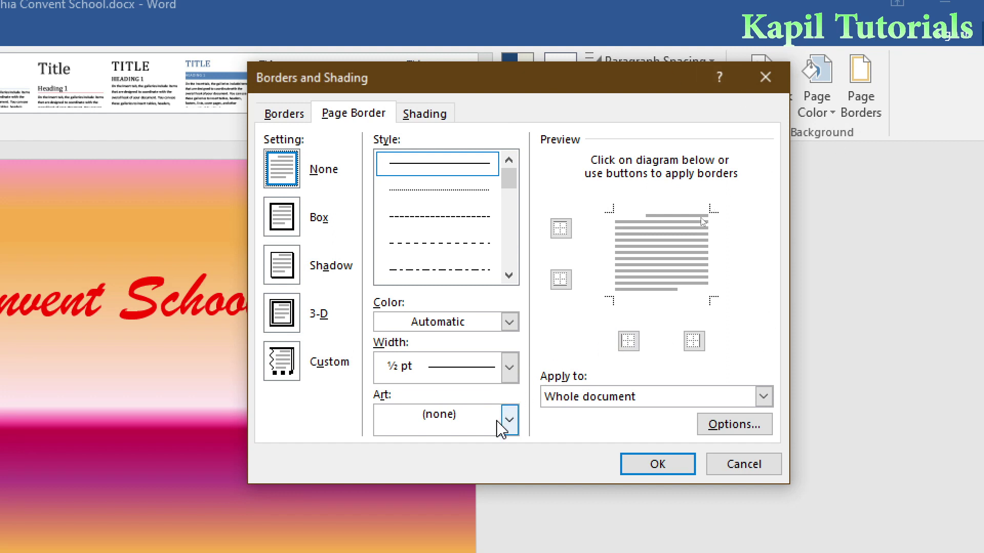
{"action": "left_click", "coordinate": [510, 422]}
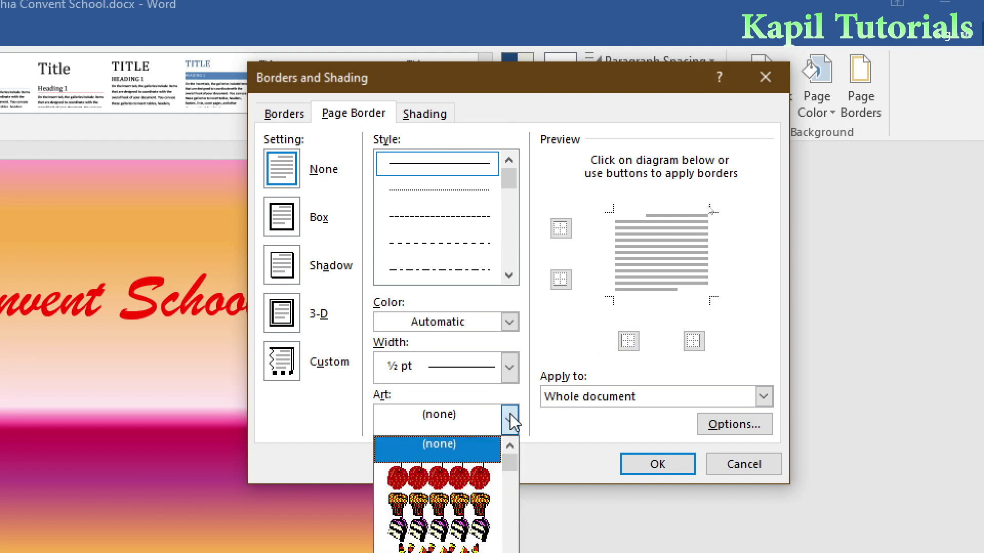
{"action": "left_click", "coordinate": [579, 82]}
{"action": "left_click_drag", "start_coordinate": [566, 75], "coordinate": [549, 44]}
{"action": "left_click", "coordinate": [510, 375]}
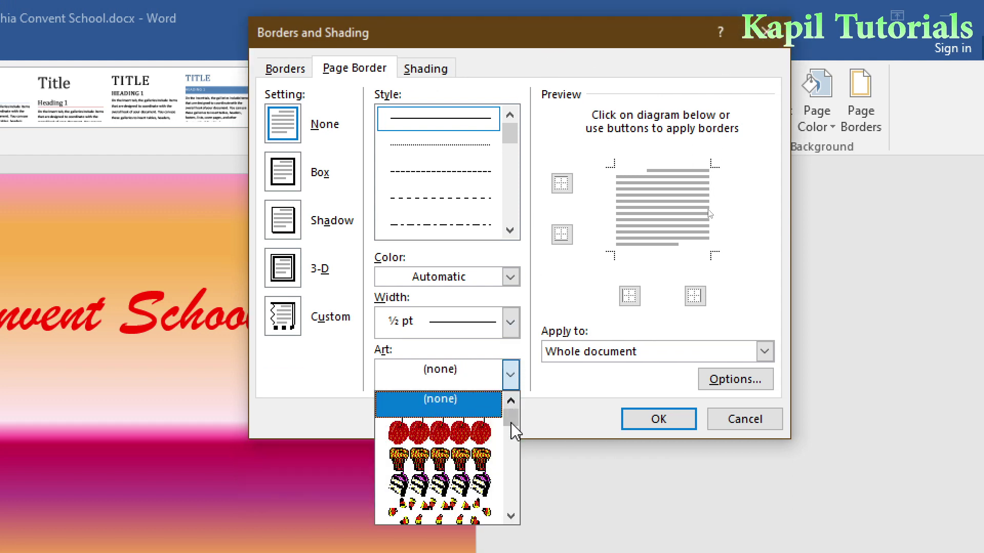
{"action": "left_click_drag", "start_coordinate": [511, 422], "coordinate": [514, 487]}
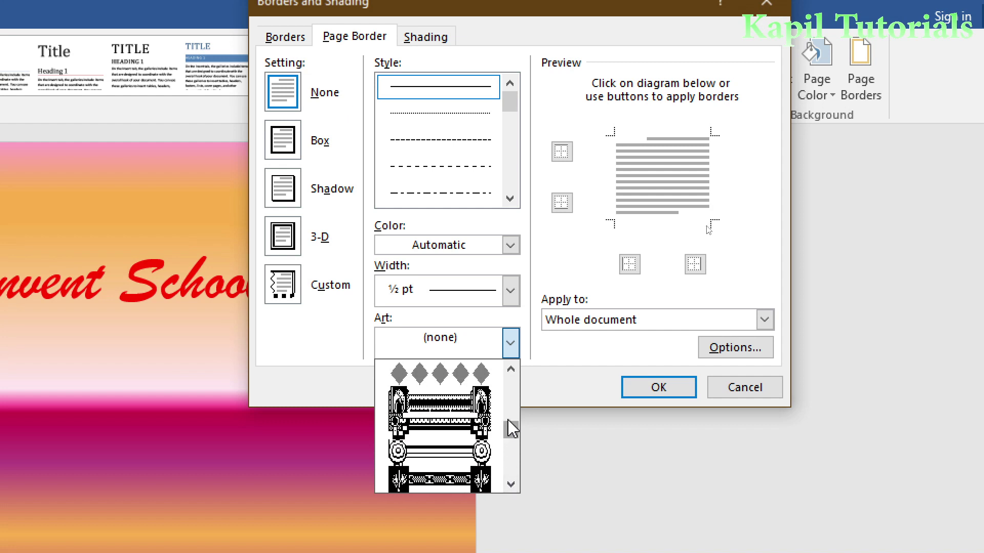
{"action": "left_click_drag", "start_coordinate": [510, 426], "coordinate": [510, 391]}
{"action": "left_click", "coordinate": [463, 476]}
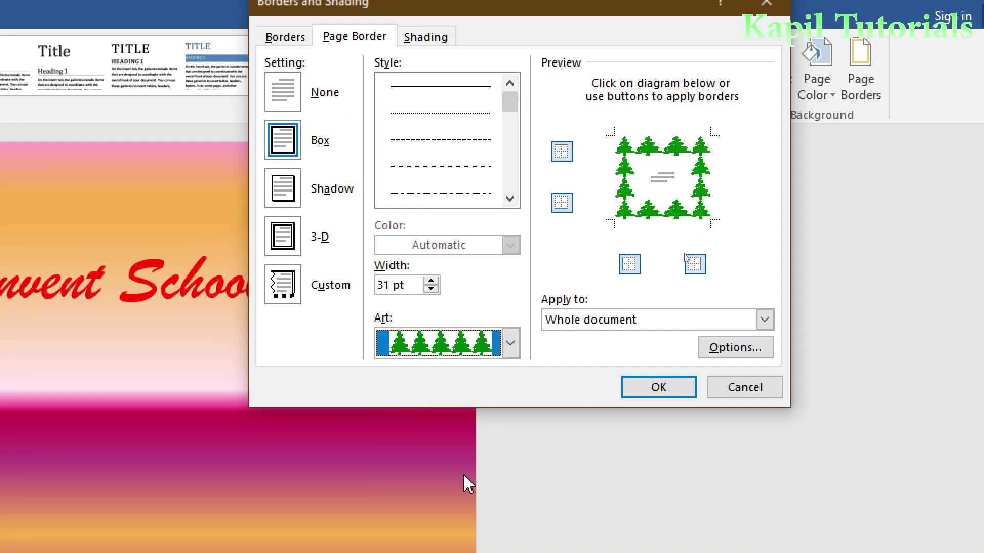
{"action": "left_click", "coordinate": [680, 393]}
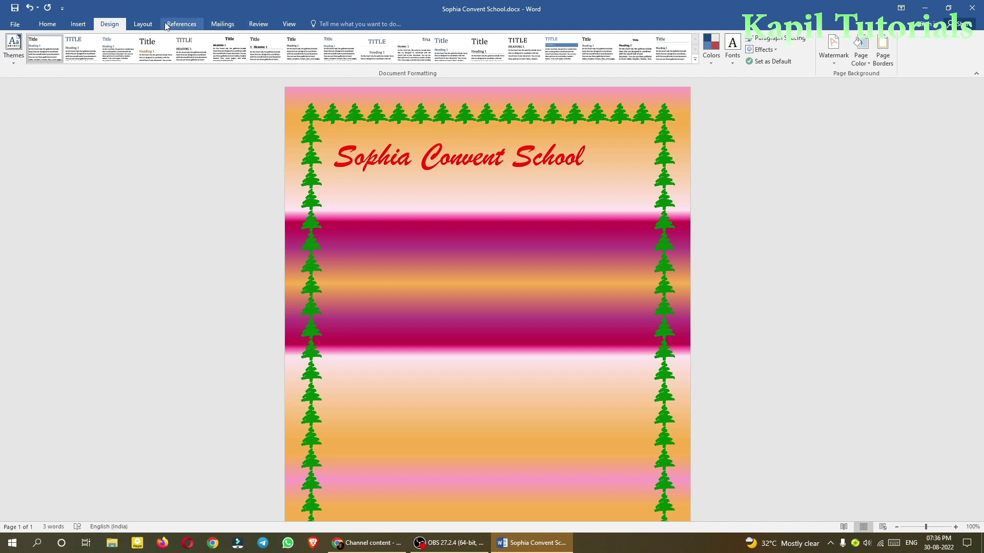
Switch to One Page view so the whole page fits, then return to the Design tab.
{"action": "left_click", "coordinate": [288, 25]}
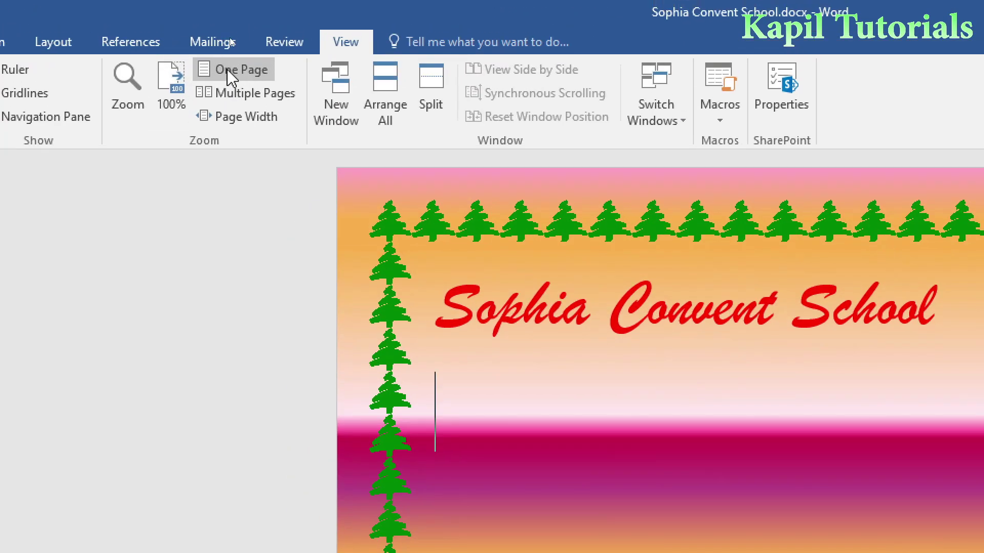
{"action": "left_click", "coordinate": [233, 41]}
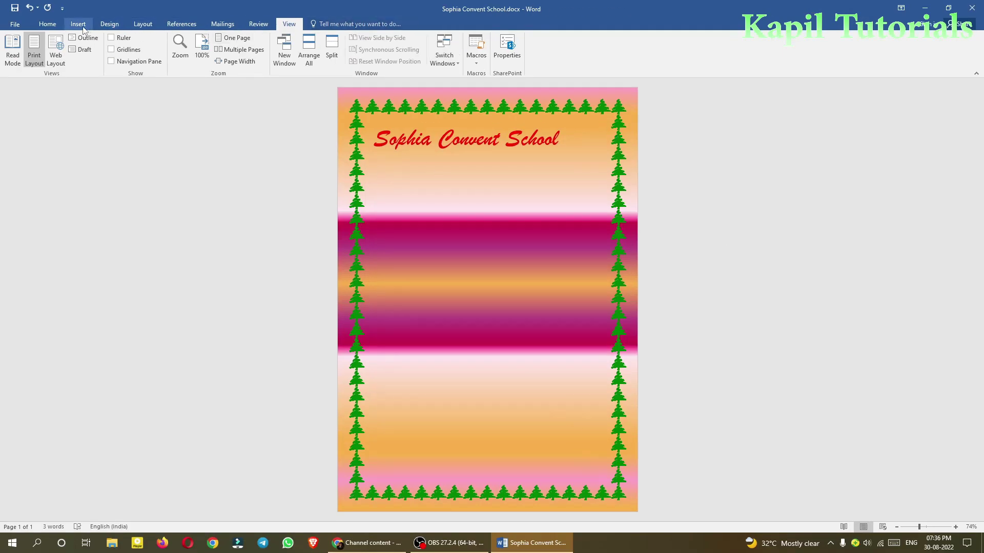
{"action": "left_click", "coordinate": [114, 27]}
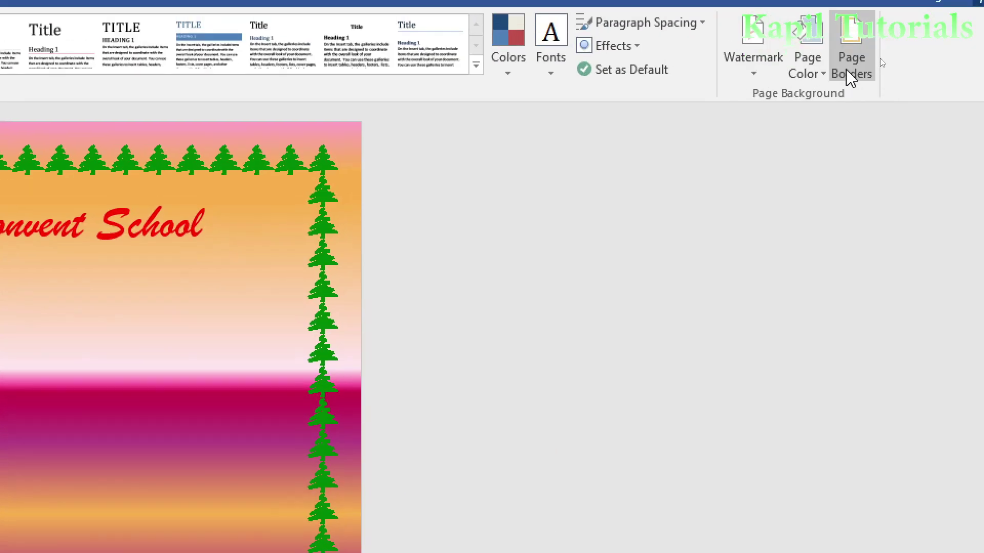
Reduce the tree art page border width to 16 pt.
{"action": "left_click", "coordinate": [881, 58]}
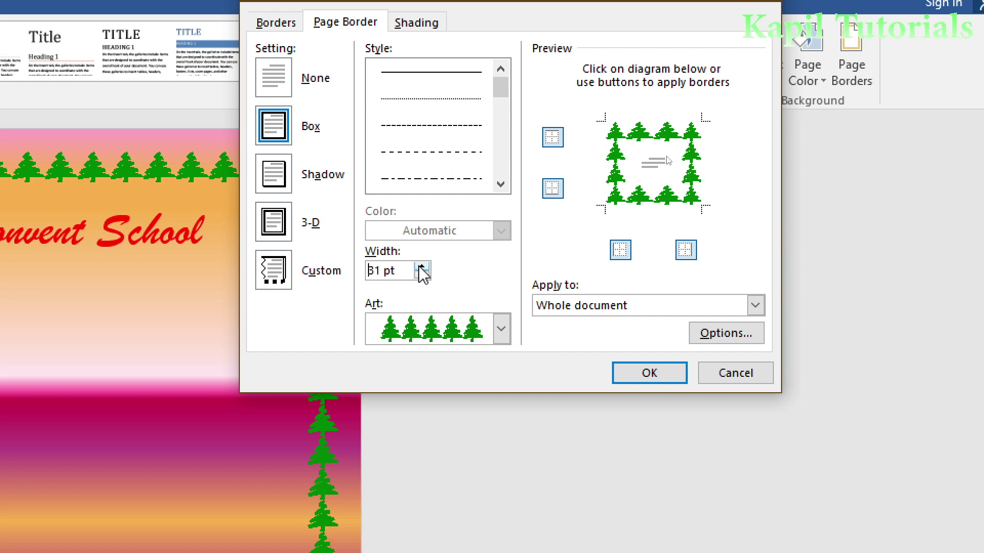
{"action": "left_click_drag", "start_coordinate": [421, 275], "coordinate": [422, 275]}
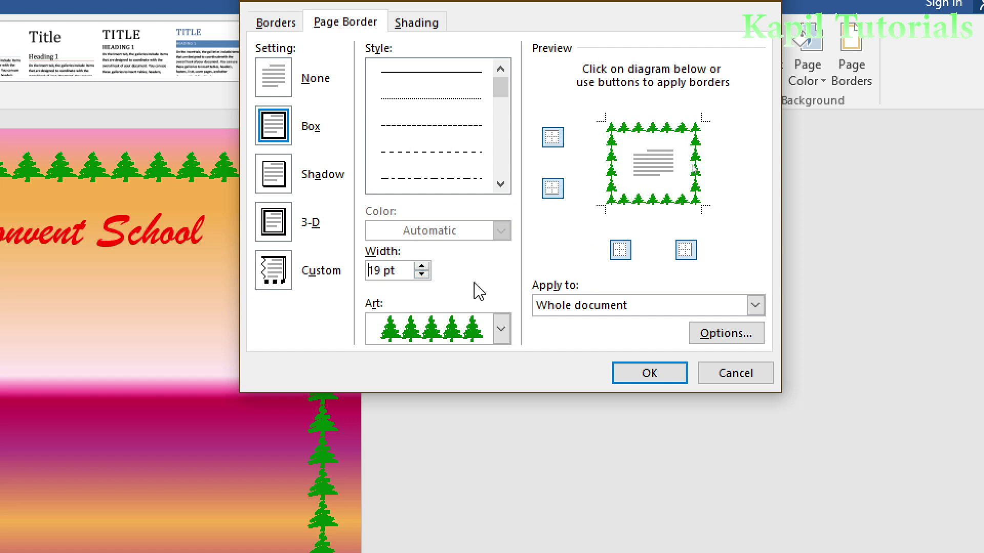
{"action": "left_click", "coordinate": [422, 275]}
{"action": "left_click", "coordinate": [421, 274]}
{"action": "left_click", "coordinate": [422, 274]}
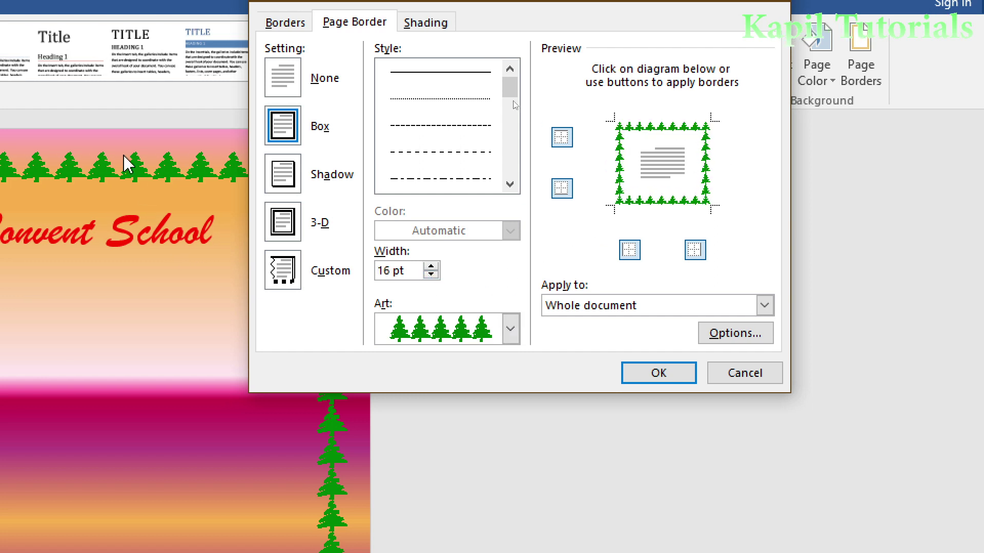
{"action": "left_click", "coordinate": [661, 373]}
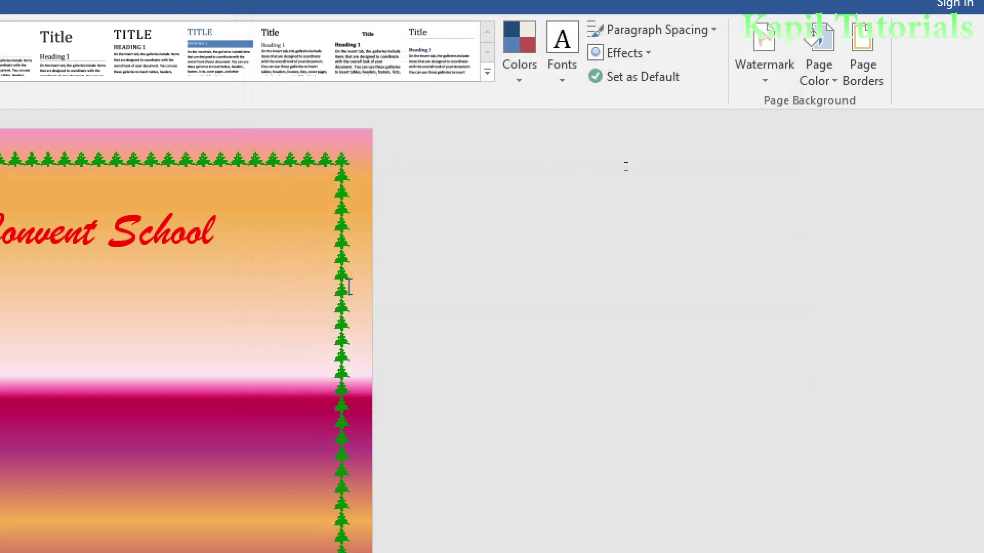
Replace the tree border with the small dark bird-like figure art border.
{"action": "left_click", "coordinate": [862, 56]}
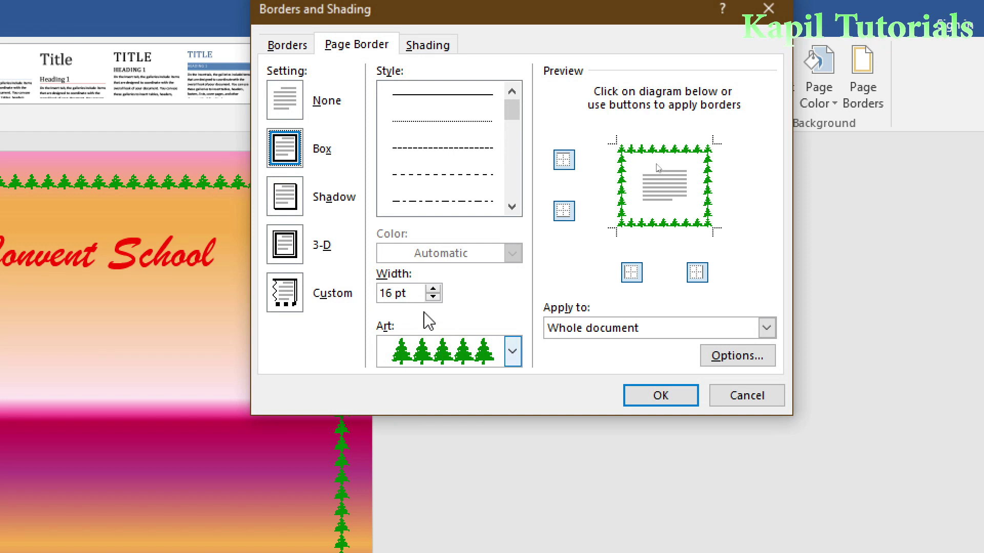
{"action": "left_click", "coordinate": [512, 352]}
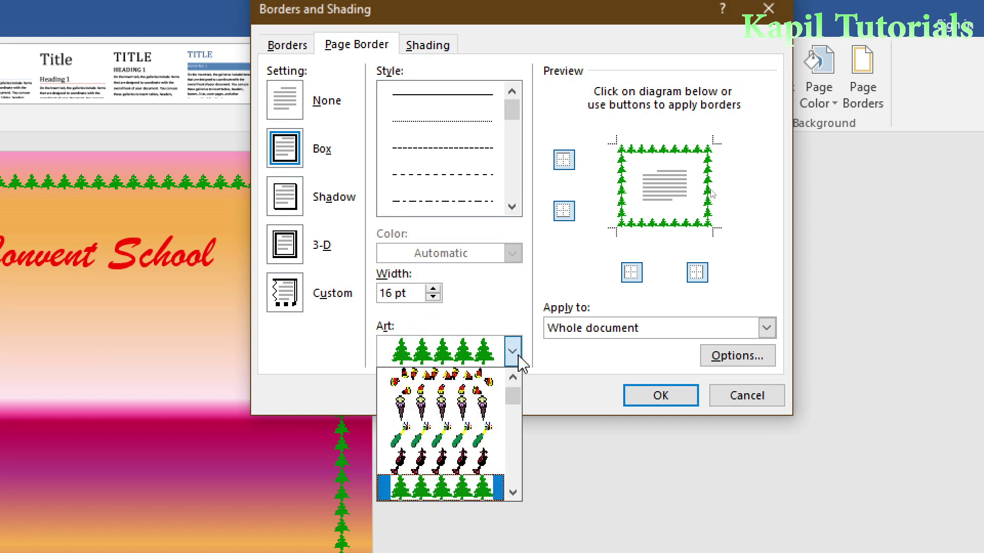
{"action": "scroll", "coordinate": [461, 436], "scroll_direction": "down", "scroll_amount": 3}
{"action": "left_click", "coordinate": [465, 464]}
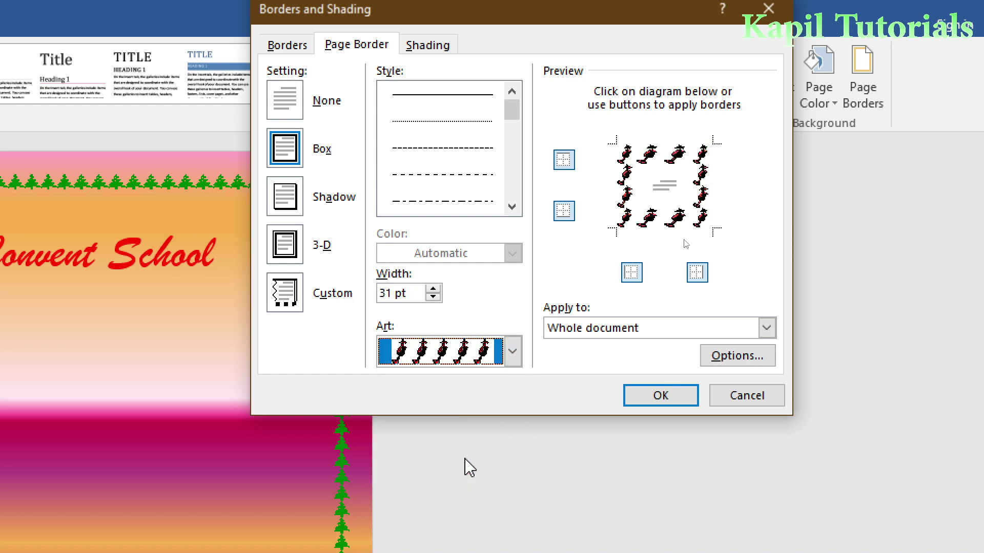
{"action": "left_click", "coordinate": [434, 289]}
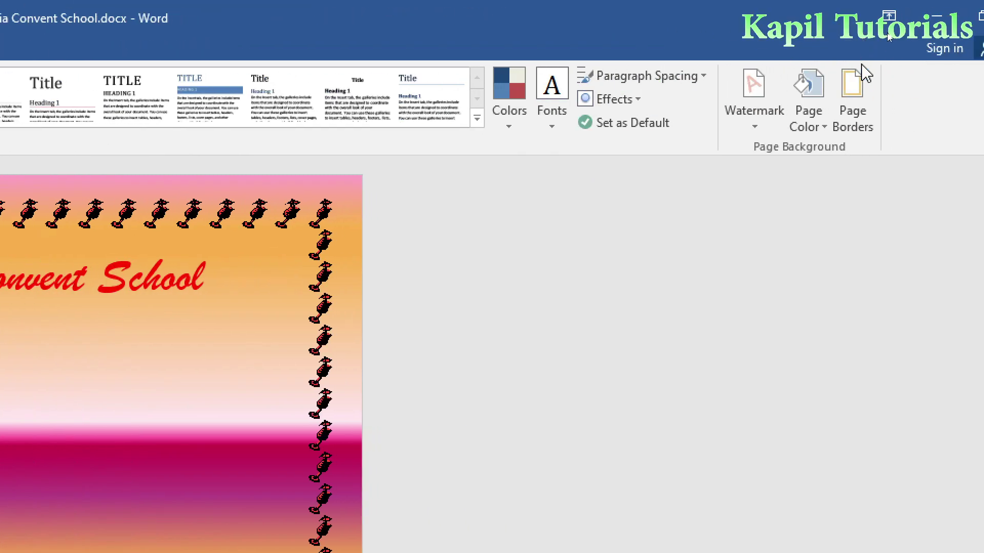
Replace the art border with a plain black 3-D line border 2¼ pt wide.
{"action": "left_click", "coordinate": [847, 115]}
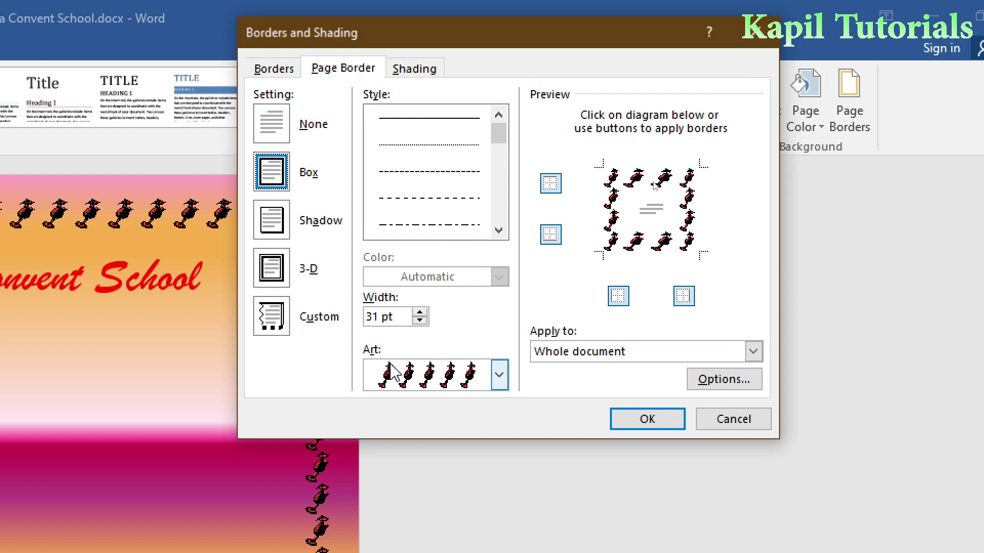
{"action": "left_click", "coordinate": [499, 380]}
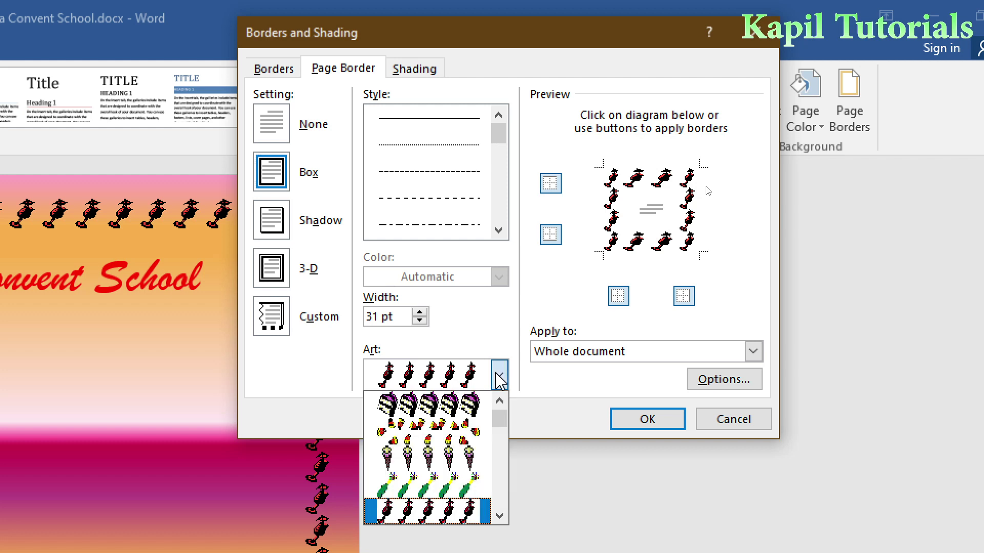
{"action": "left_click", "coordinate": [501, 383]}
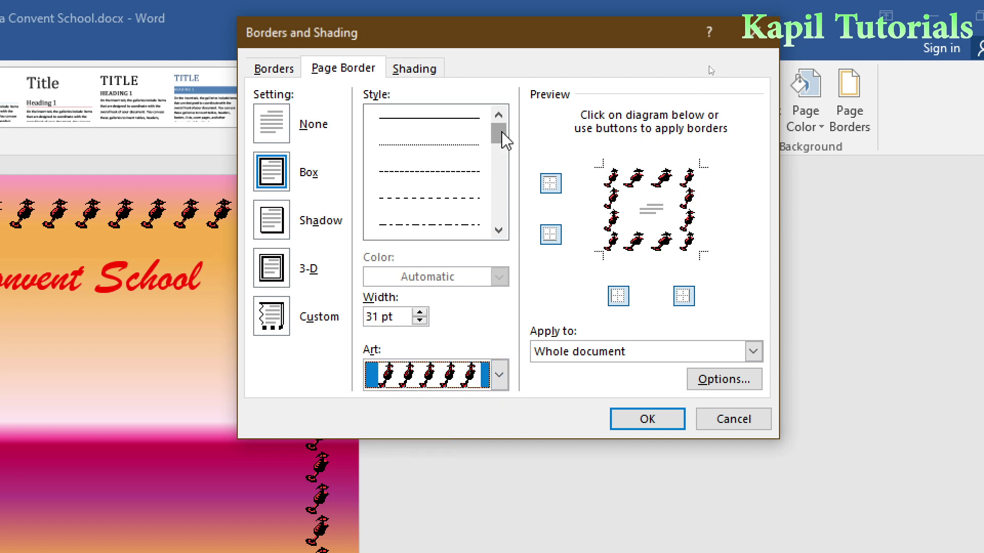
{"action": "left_click", "coordinate": [274, 136]}
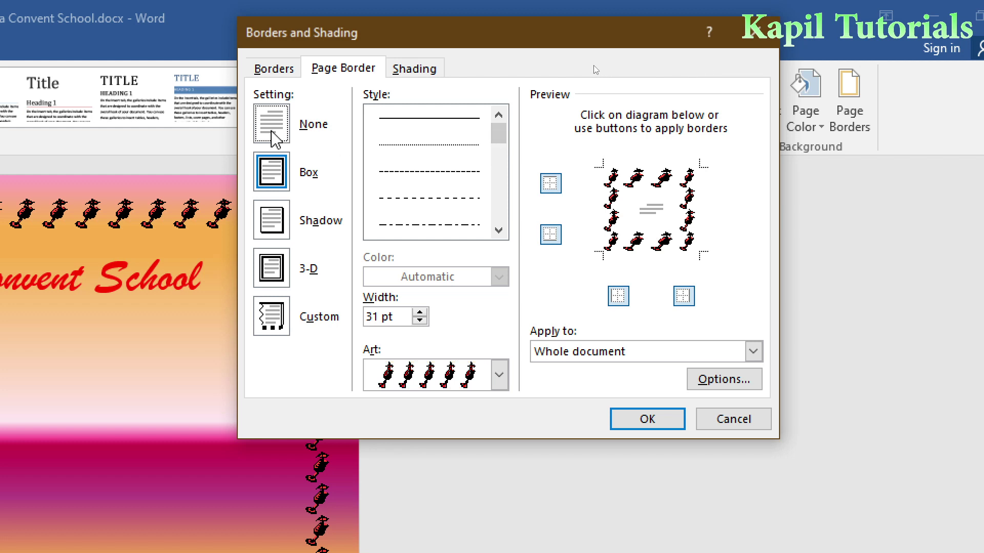
{"action": "left_click", "coordinate": [275, 180]}
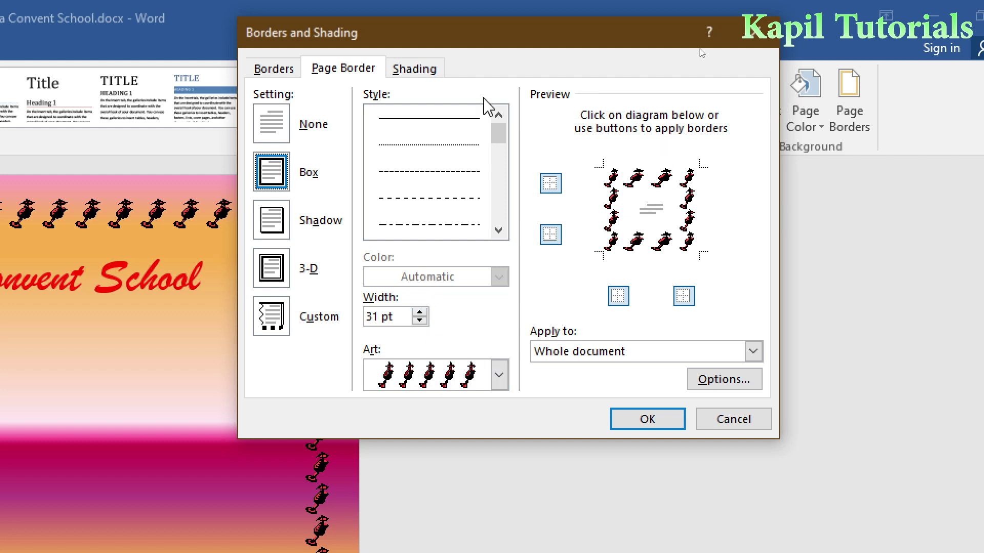
{"action": "left_click", "coordinate": [424, 126]}
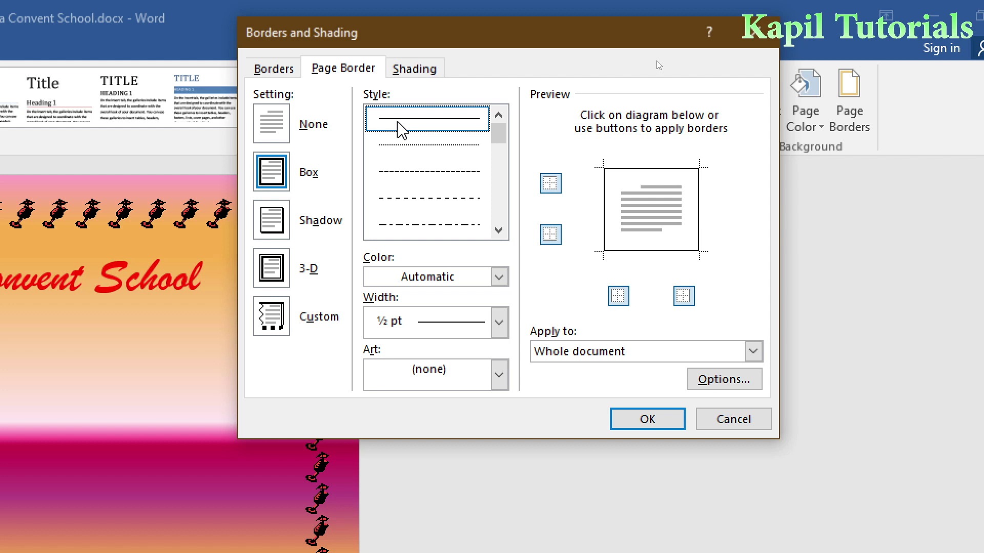
{"action": "left_click", "coordinate": [276, 230]}
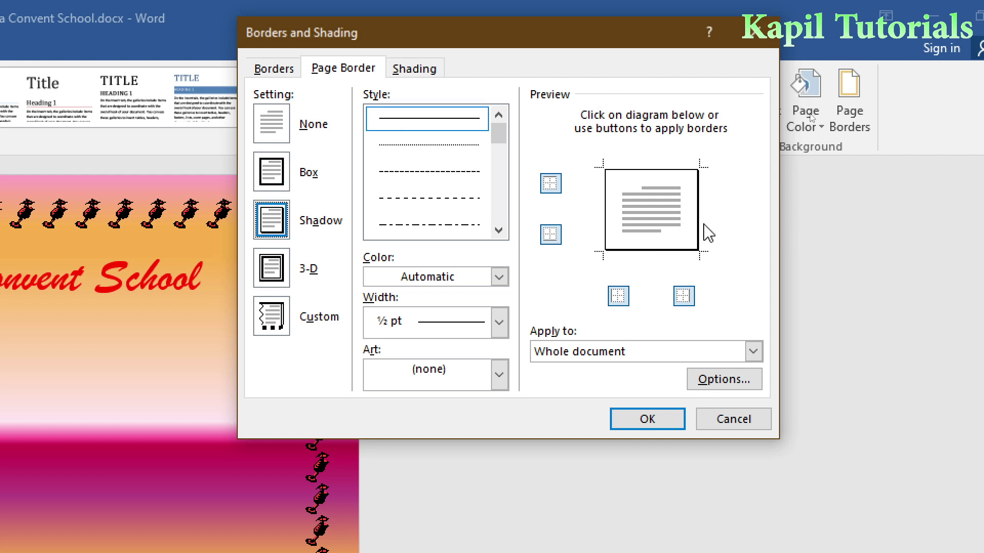
{"action": "left_click", "coordinate": [282, 279]}
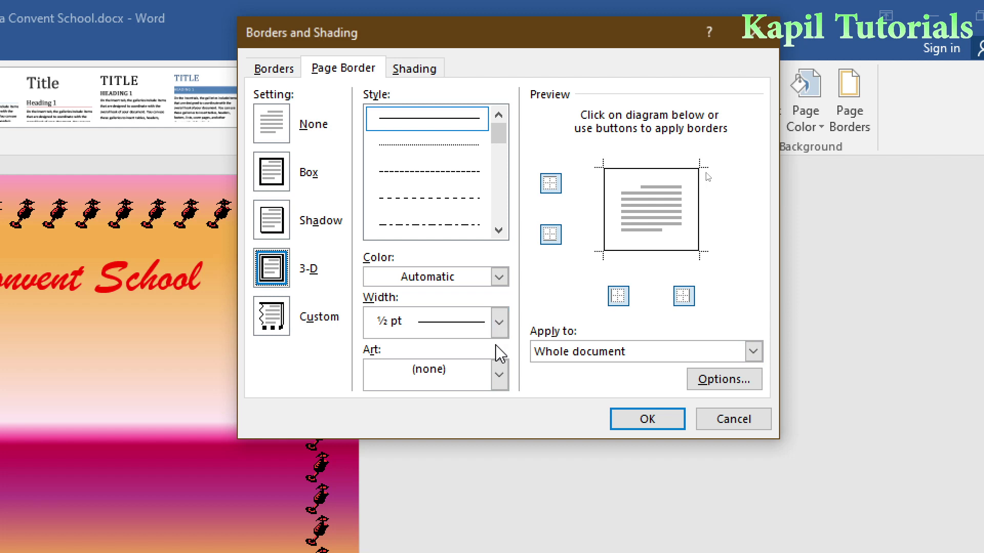
{"action": "left_click", "coordinate": [498, 328]}
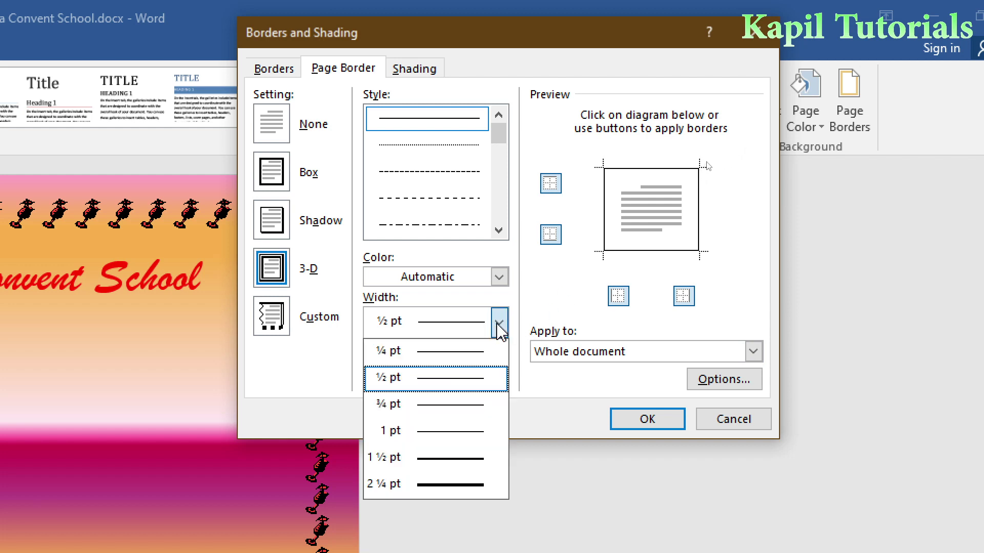
{"action": "left_click", "coordinate": [428, 484]}
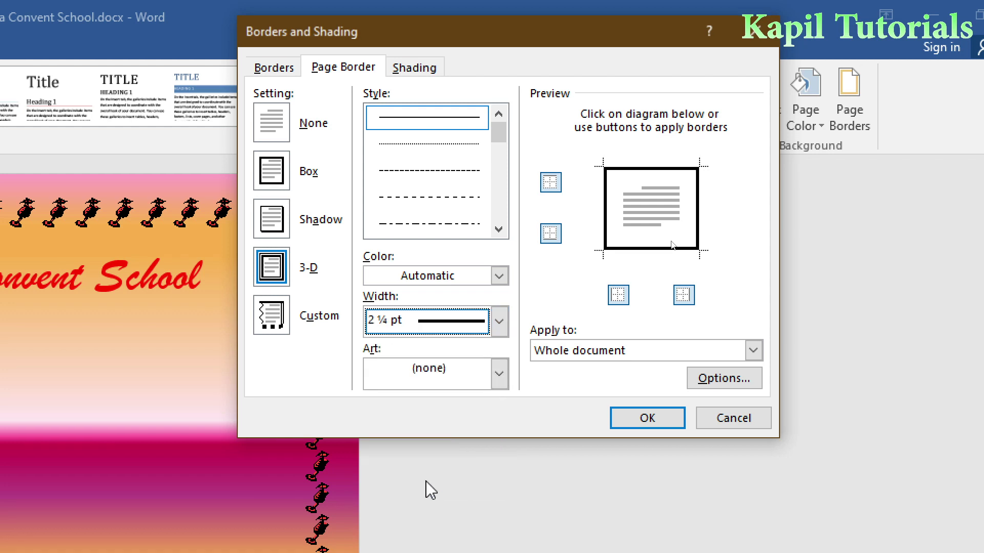
{"action": "left_click", "coordinate": [644, 422]}
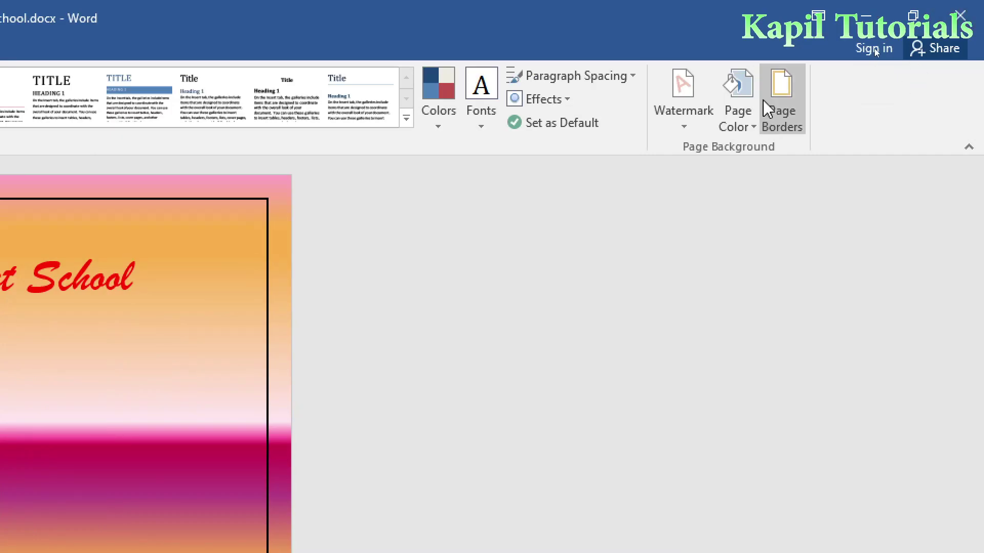
Change the page border colour to Red from Standard Colors.
{"action": "left_click", "coordinate": [875, 51]}
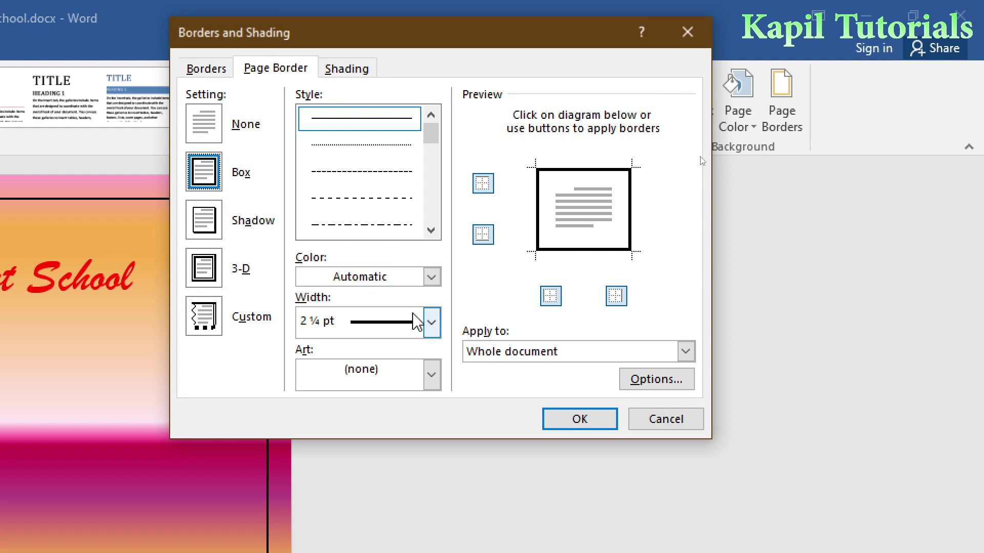
{"action": "left_click", "coordinate": [438, 277]}
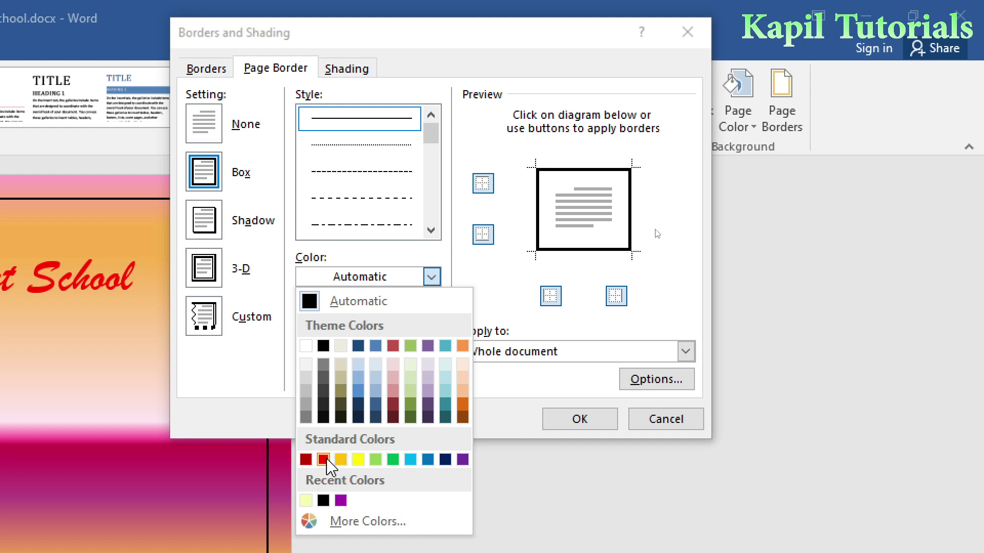
{"action": "left_click", "coordinate": [324, 460]}
{"action": "left_click", "coordinate": [579, 419]}
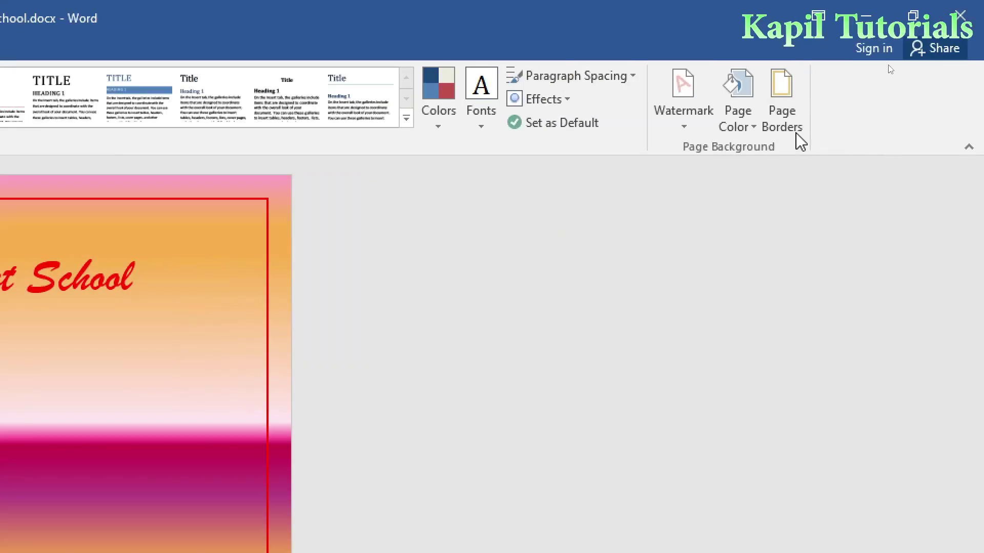
{"action": "left_click", "coordinate": [880, 58]}
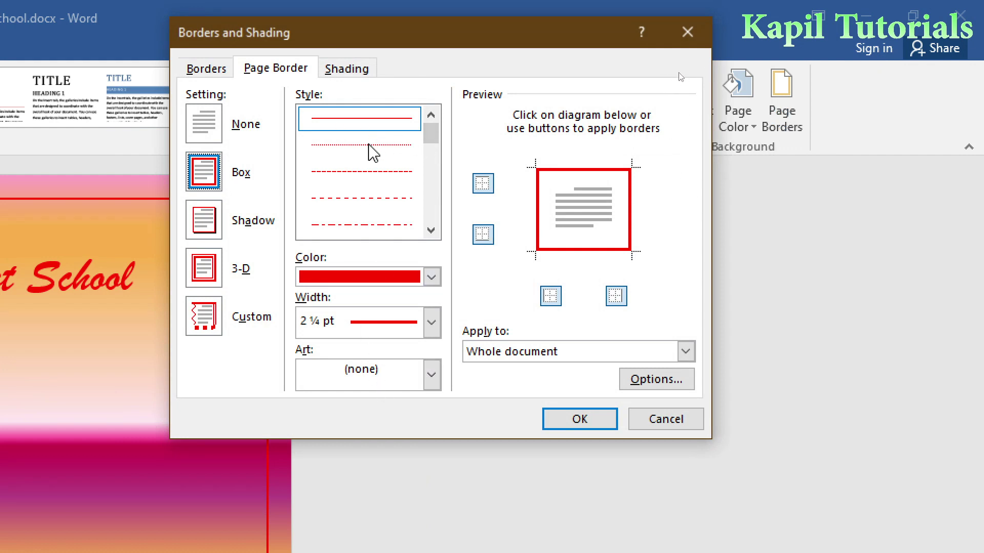
Change the red page border to a 6 pt dashed line.
{"action": "left_click", "coordinate": [338, 180]}
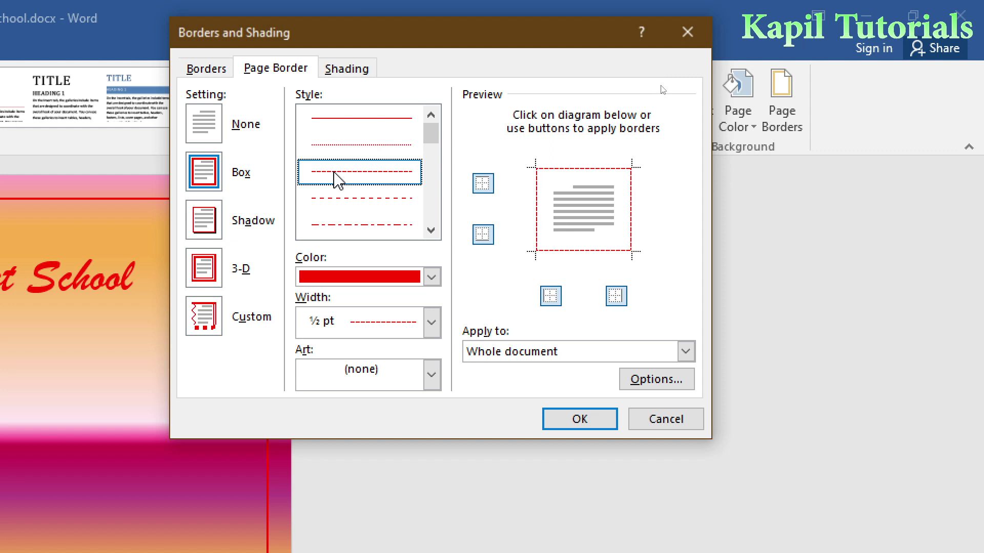
{"action": "left_click", "coordinate": [432, 323]}
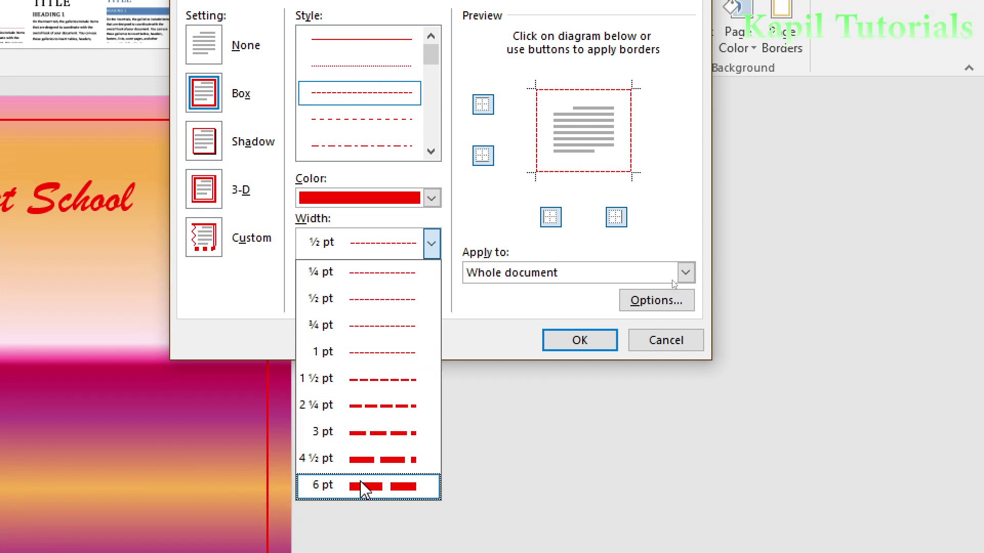
{"action": "left_click", "coordinate": [361, 521]}
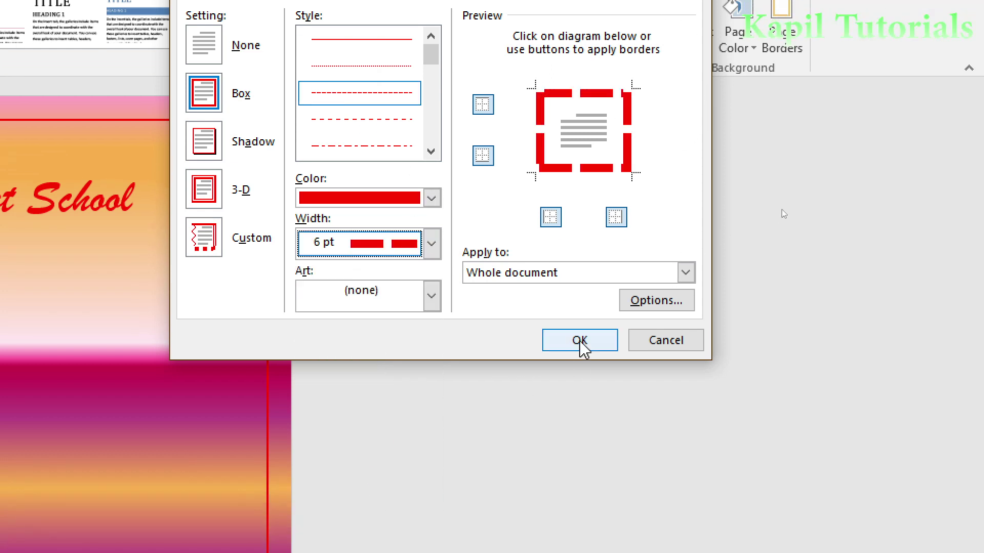
{"action": "left_click", "coordinate": [581, 377]}
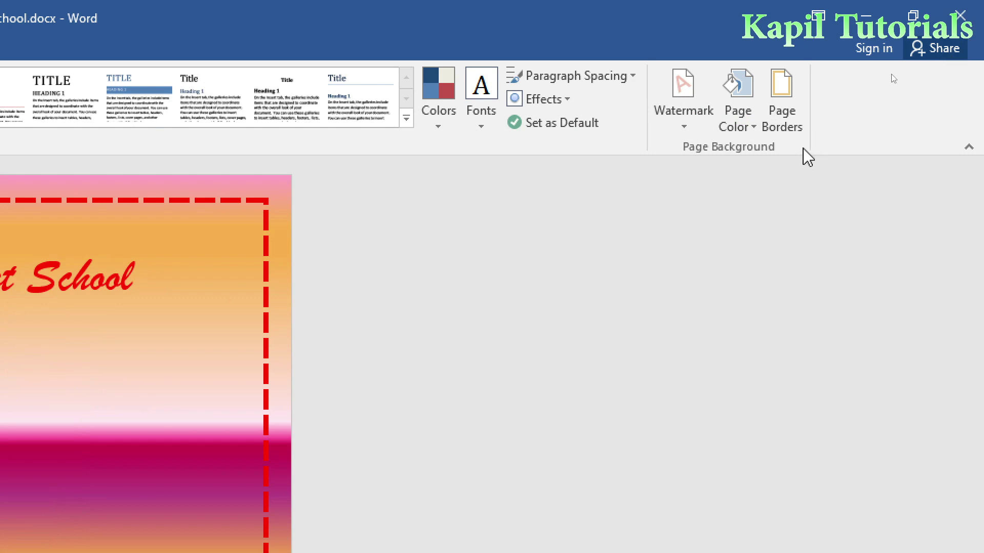
{"action": "left_click", "coordinate": [782, 103]}
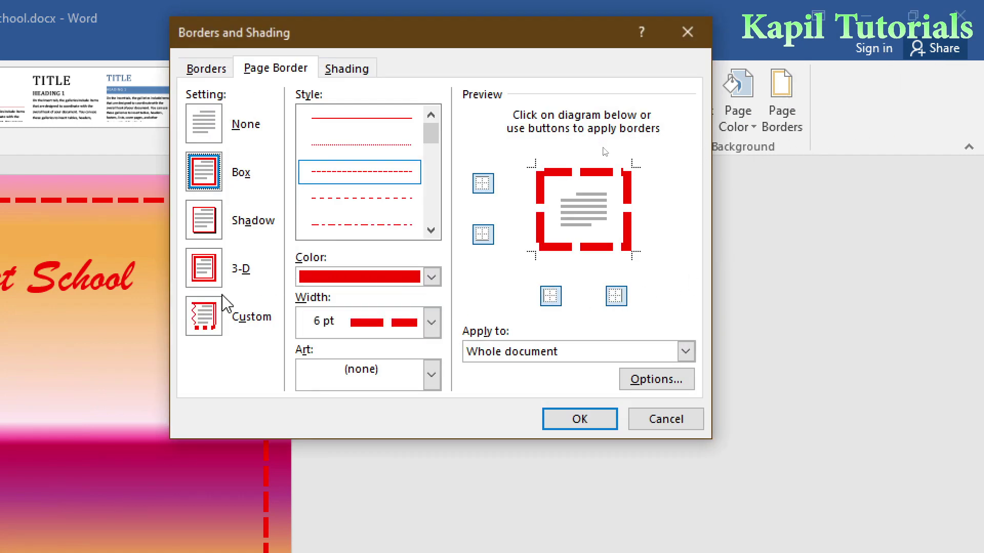
Use a Custom border without top and bottom edges, leaving only the left and right sides.
{"action": "left_click", "coordinate": [206, 327]}
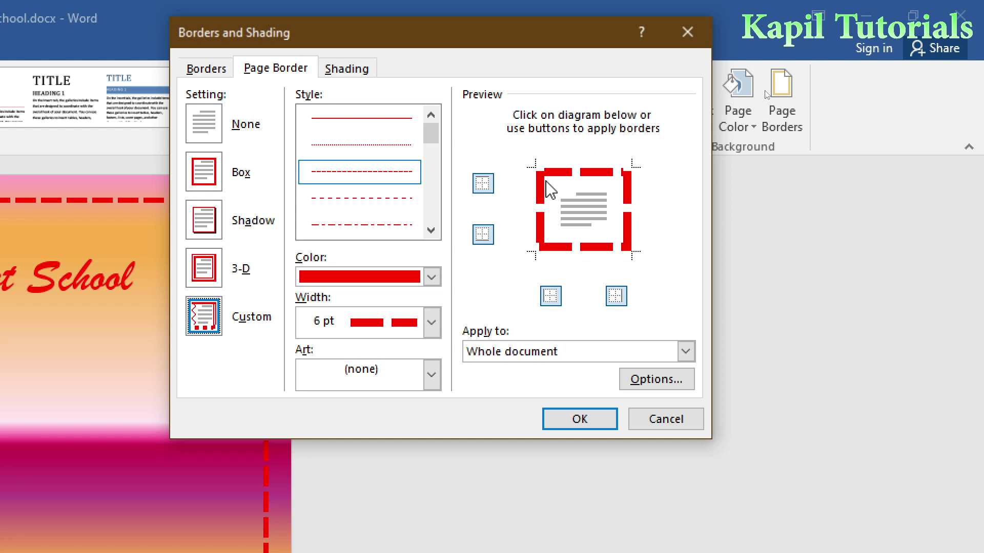
{"action": "left_click", "coordinate": [482, 185]}
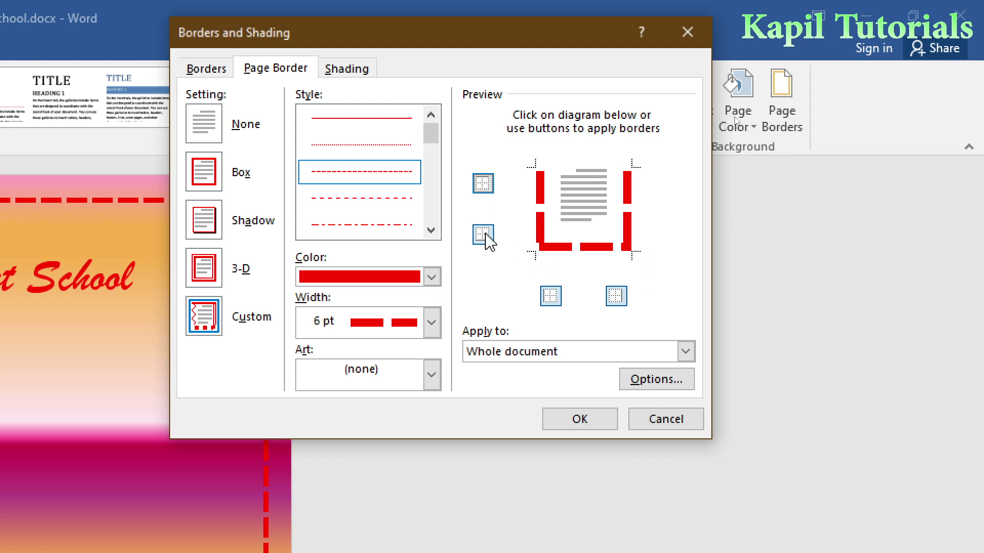
{"action": "left_click", "coordinate": [484, 236]}
{"action": "left_click", "coordinate": [584, 419]}
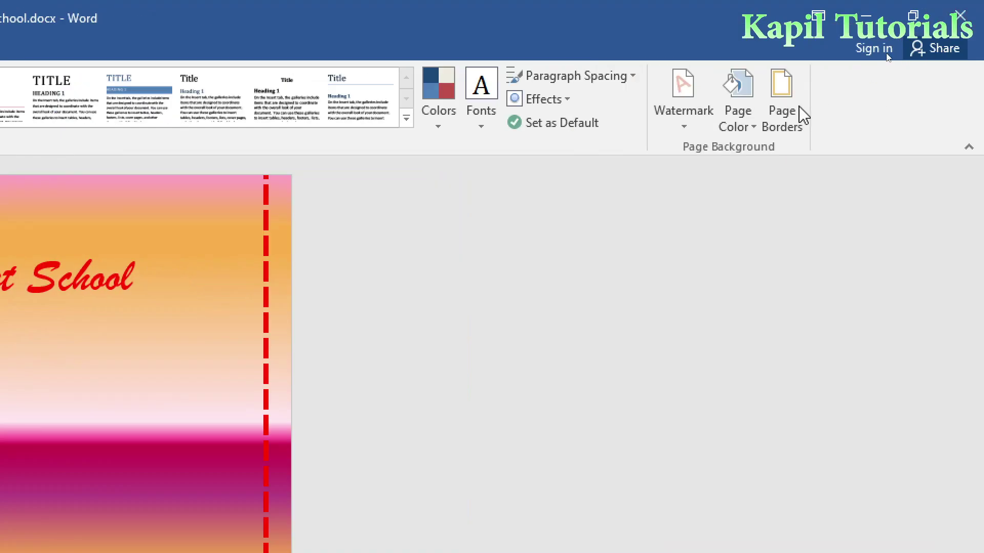
Swap the dashed side lines for an orange muffin art border around the whole page.
{"action": "left_click", "coordinate": [887, 56]}
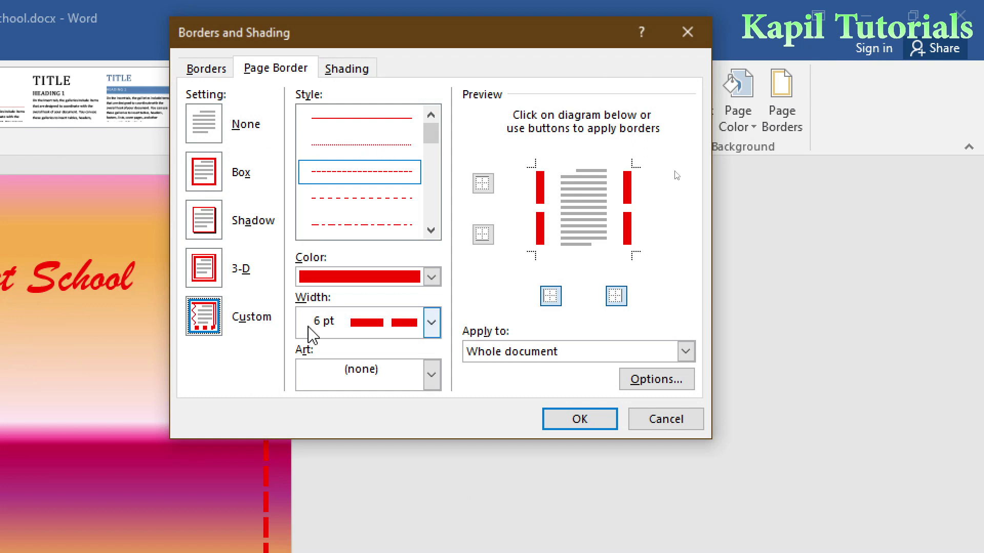
{"action": "left_click", "coordinate": [432, 375]}
{"action": "left_click", "coordinate": [380, 452]}
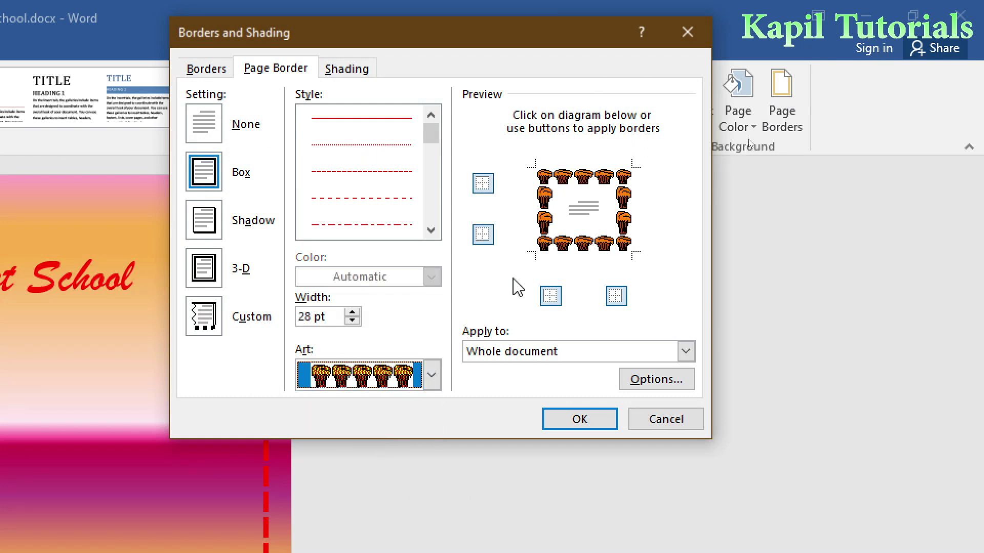
{"action": "left_click", "coordinate": [584, 419]}
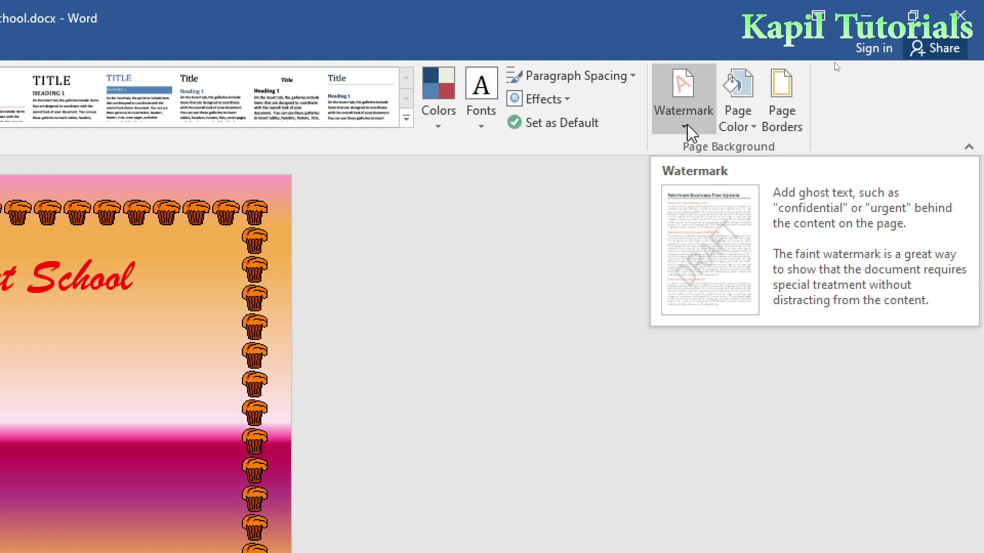
Add the DO NOT COPY 2 watermark to the page.
{"action": "left_click", "coordinate": [684, 124]}
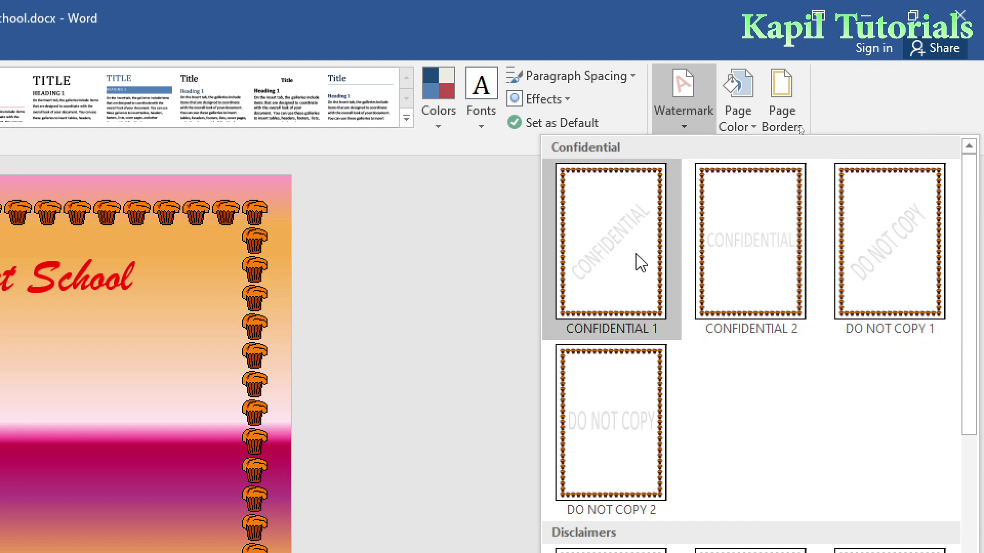
{"action": "scroll", "coordinate": [819, 349], "scroll_direction": "down", "scroll_amount": 5}
{"action": "scroll", "coordinate": [818, 346], "scroll_direction": "up", "scroll_amount": 5}
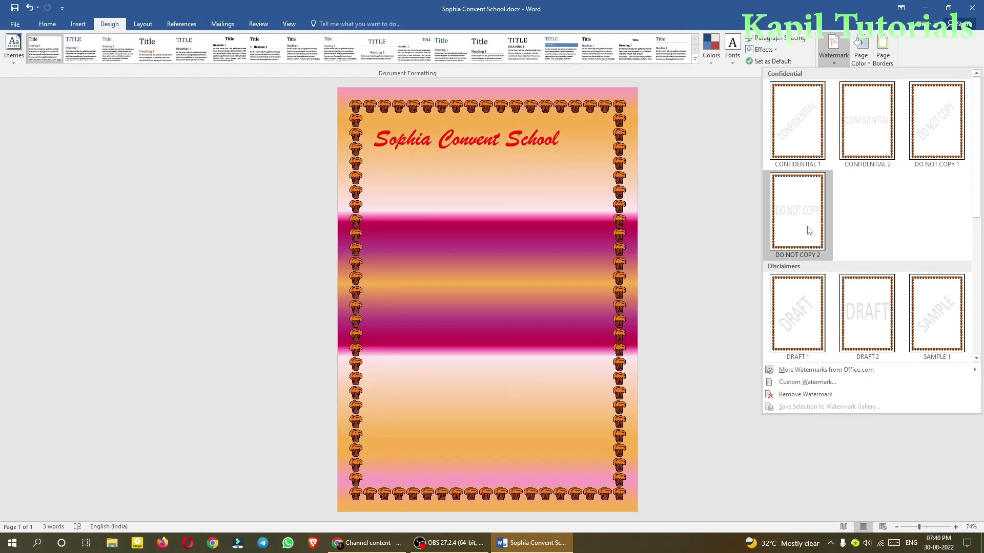
{"action": "left_click", "coordinate": [793, 226]}
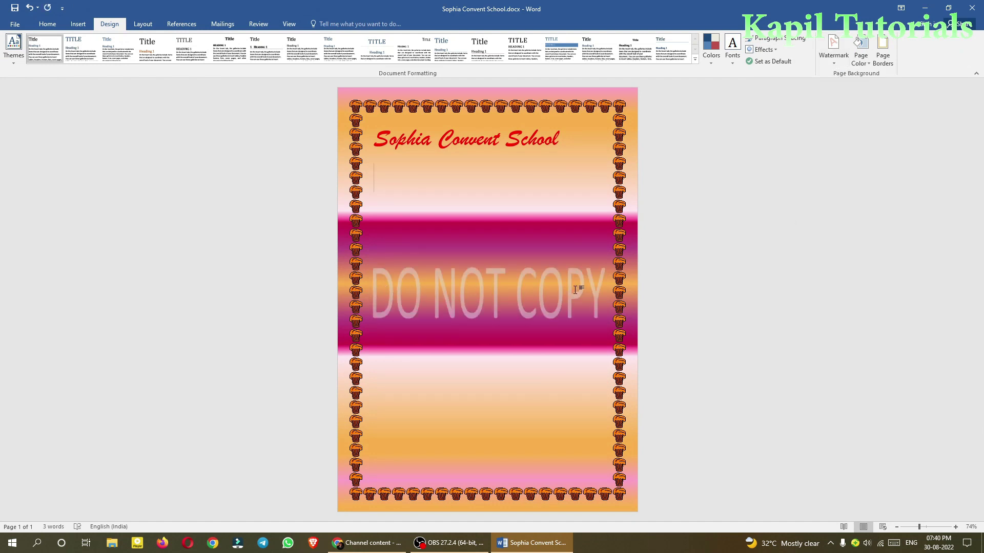
Replace it with the diagonal CONFIDENTIAL 1 watermark.
{"action": "left_click", "coordinate": [833, 49]}
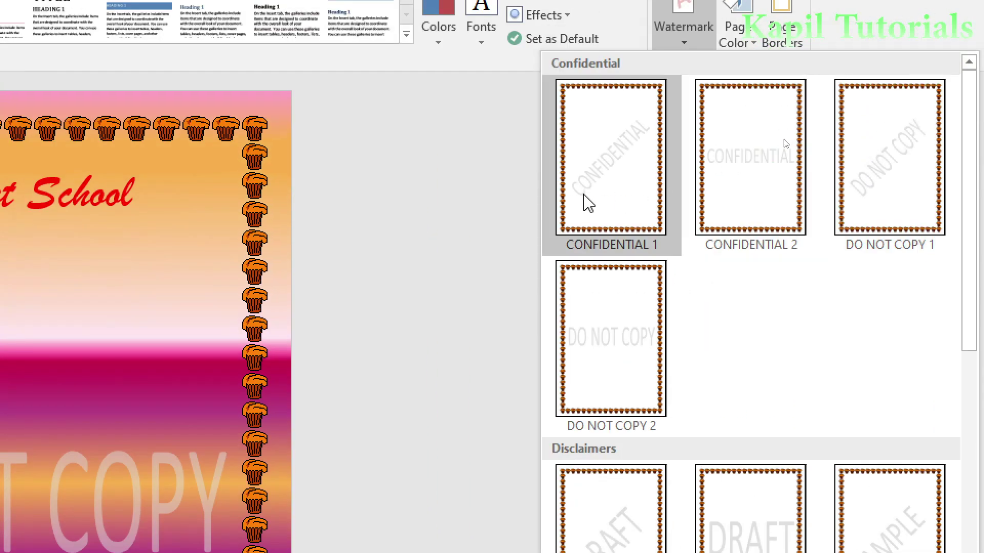
{"action": "left_click", "coordinate": [583, 81]}
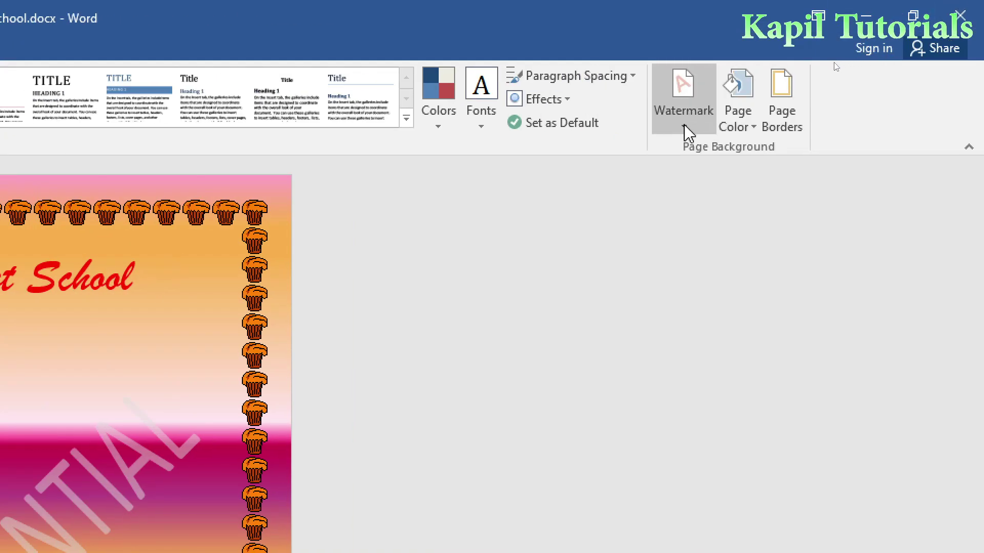
{"action": "left_click", "coordinate": [686, 132]}
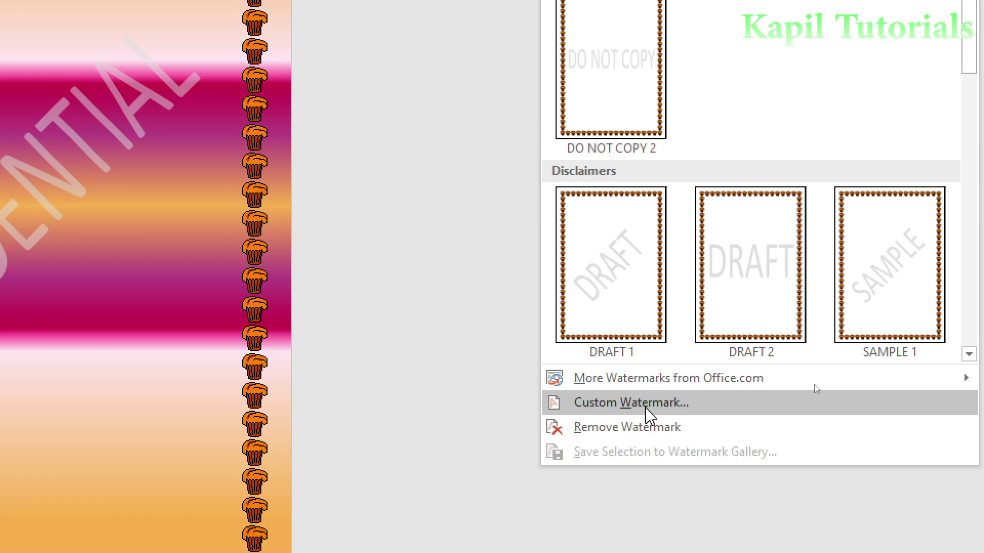
Replace the CONFIDENTIAL watermark with a diagonal custom text watermark of a person's full name in blue.
{"action": "left_click", "coordinate": [645, 406]}
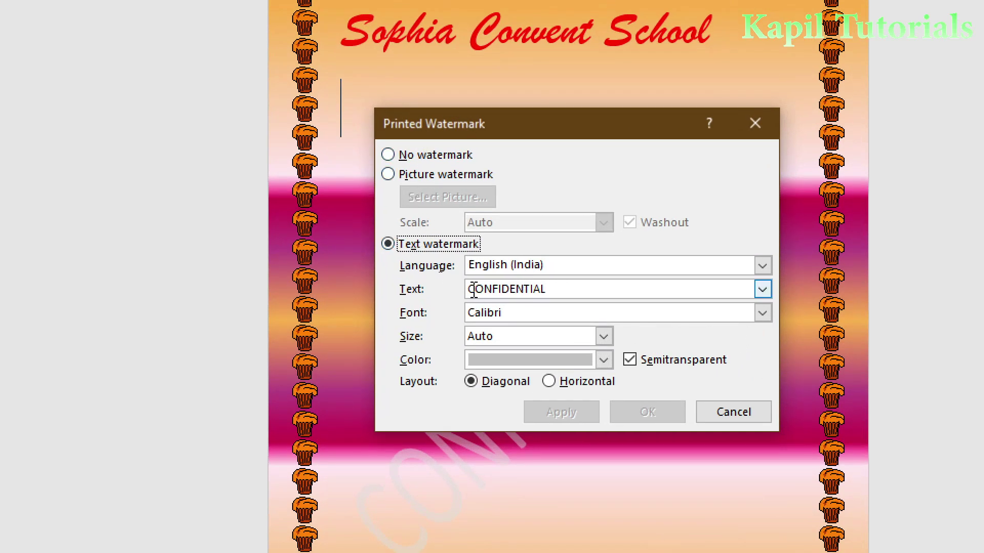
{"action": "left_click_drag", "start_coordinate": [556, 289], "coordinate": [460, 293]}
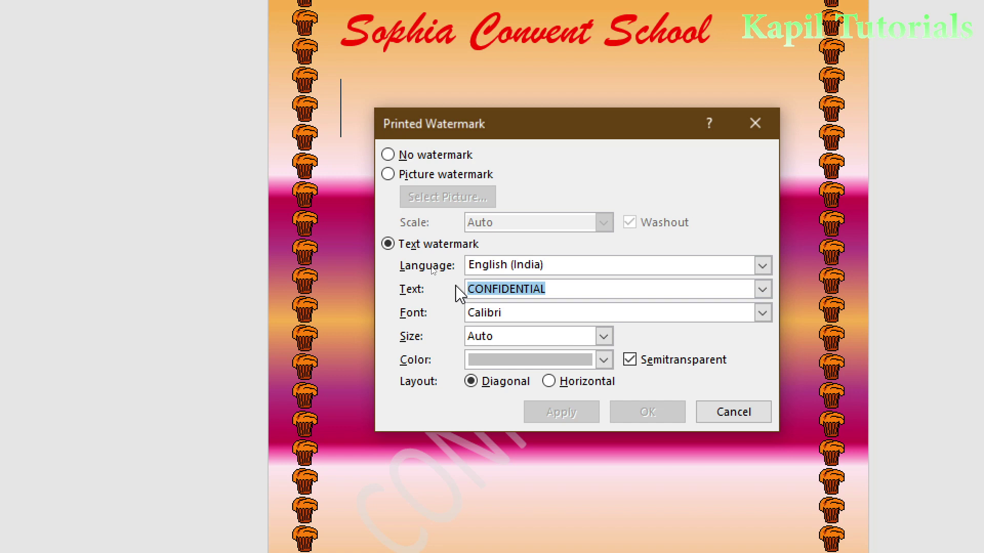
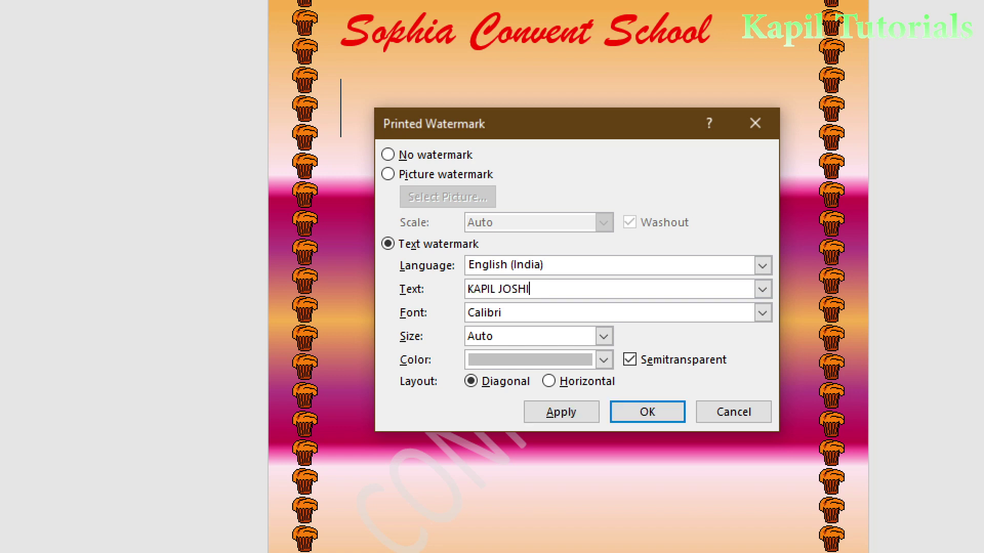
{"action": "left_click", "coordinate": [604, 360]}
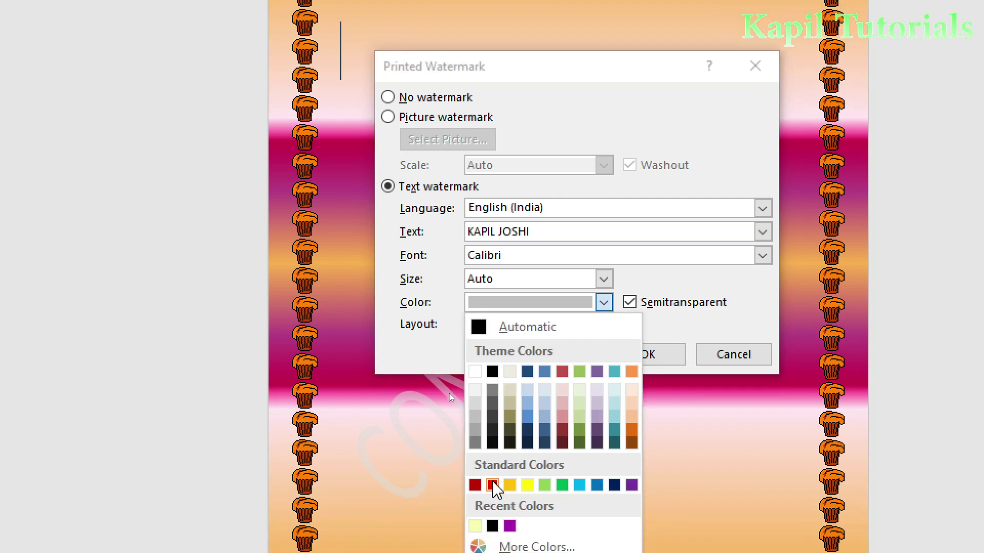
{"action": "left_click", "coordinate": [596, 483]}
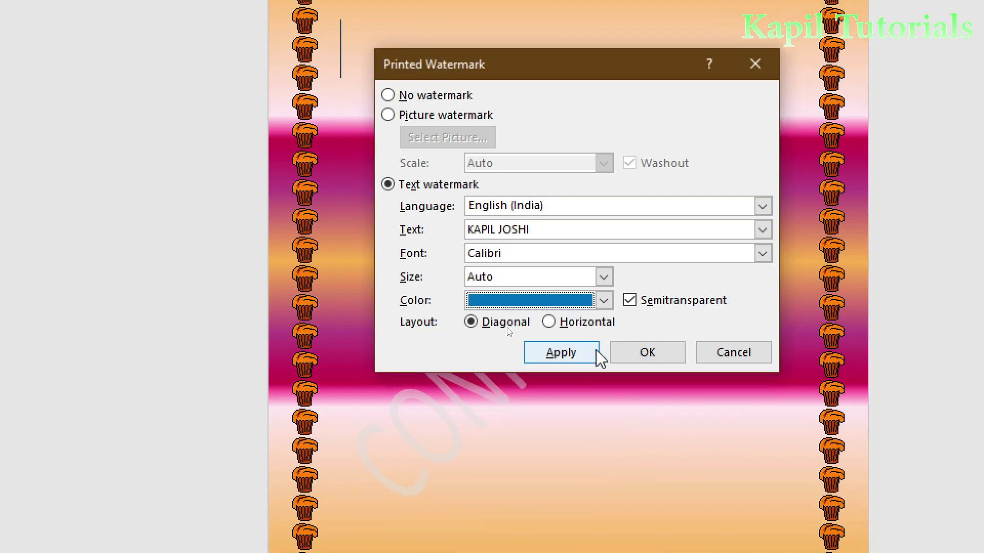